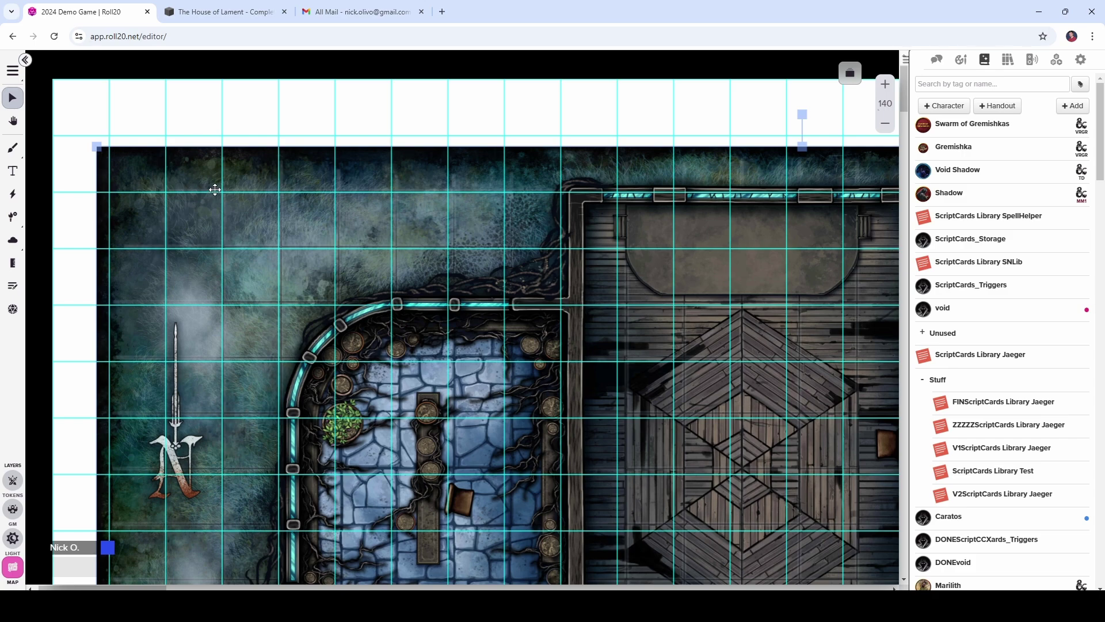
# Shift the House of Lament map a few pixels down so its painted squares match the grid lines
pyautogui.click(890, 89)
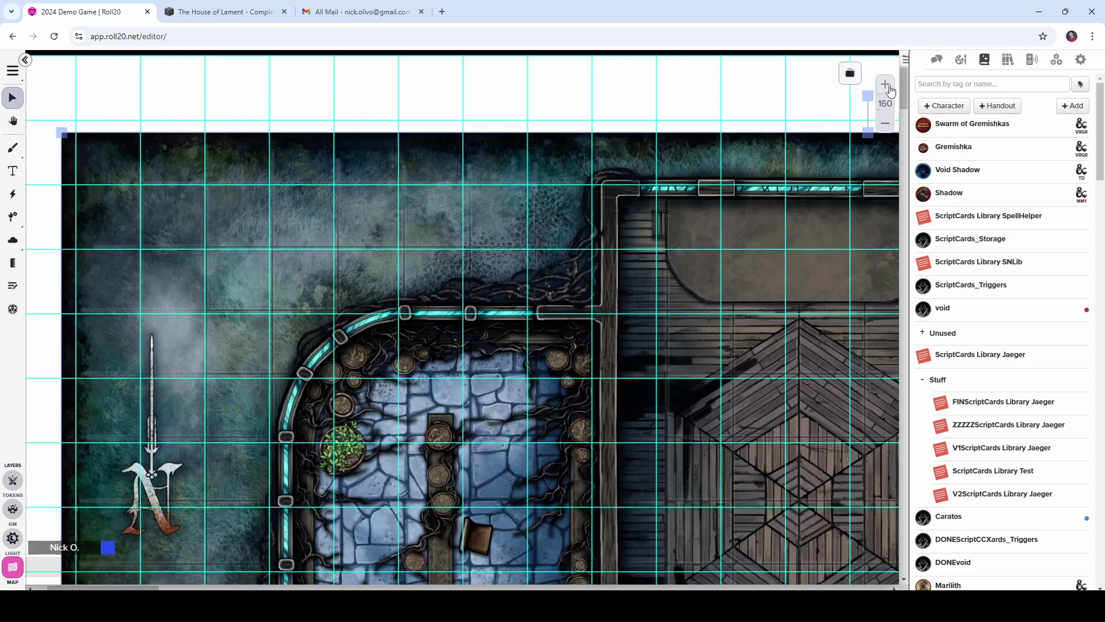
pyautogui.click(885, 86)
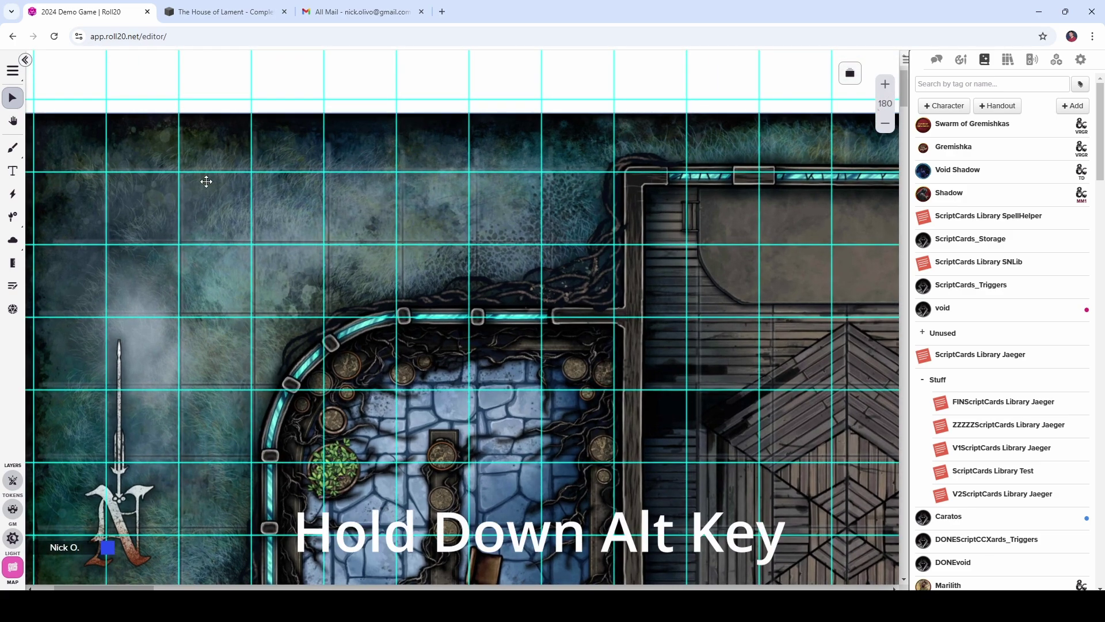
pyautogui.moveTo(206, 182); pyautogui.dragTo(206, 181)
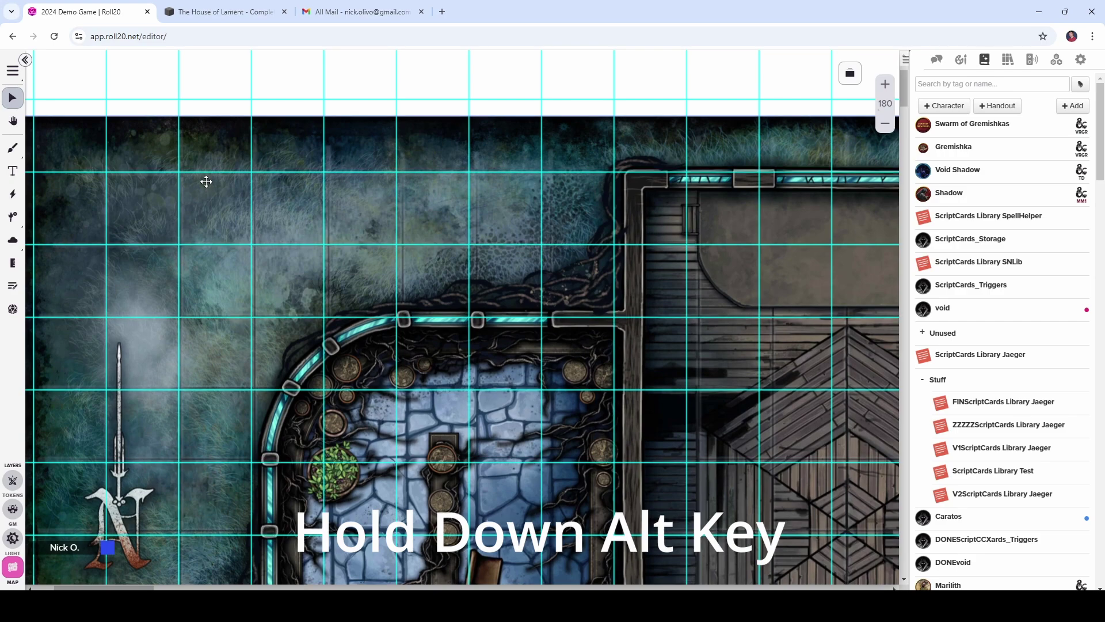
pyautogui.scroll(1, 218, 224)
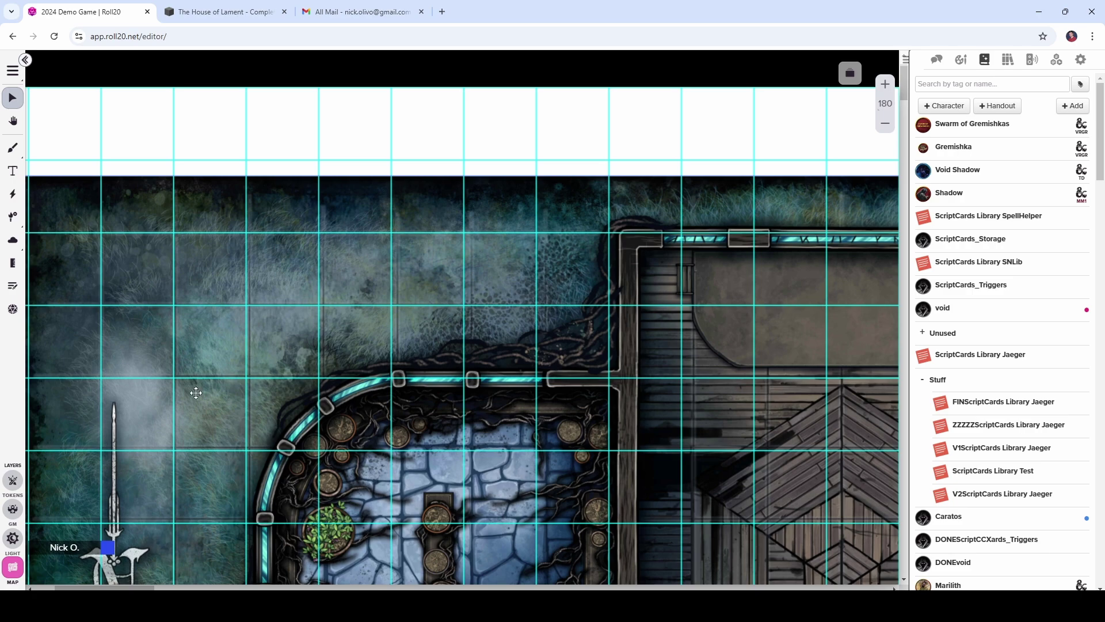
pyautogui.scroll(-1, 205, 445)
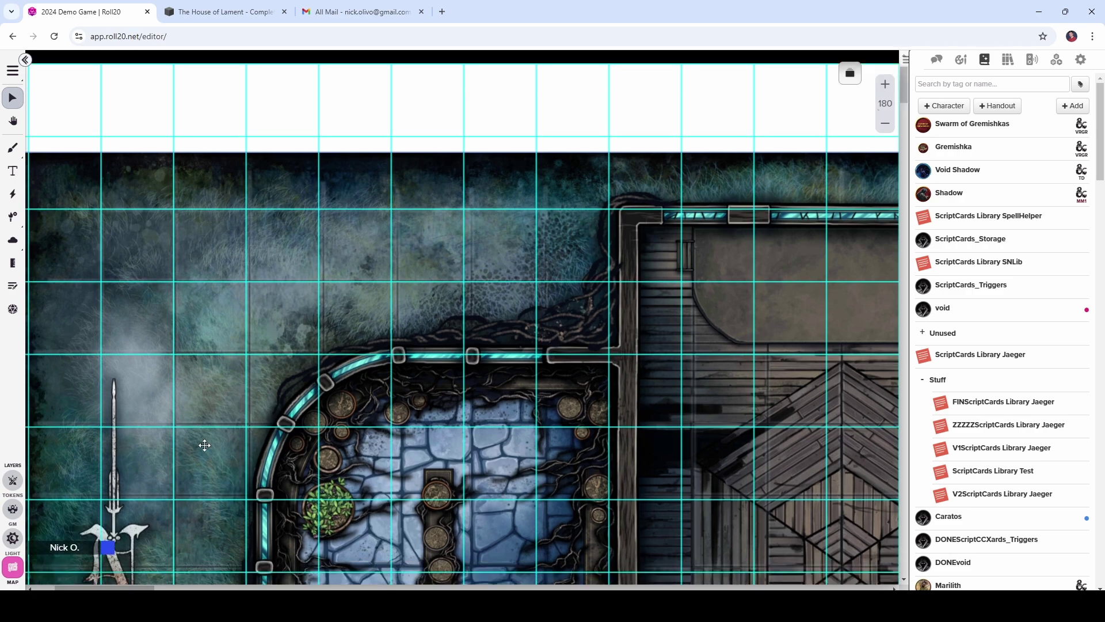
pyautogui.scroll(-1, 204, 445)
pyautogui.scroll(-1, 213, 451)
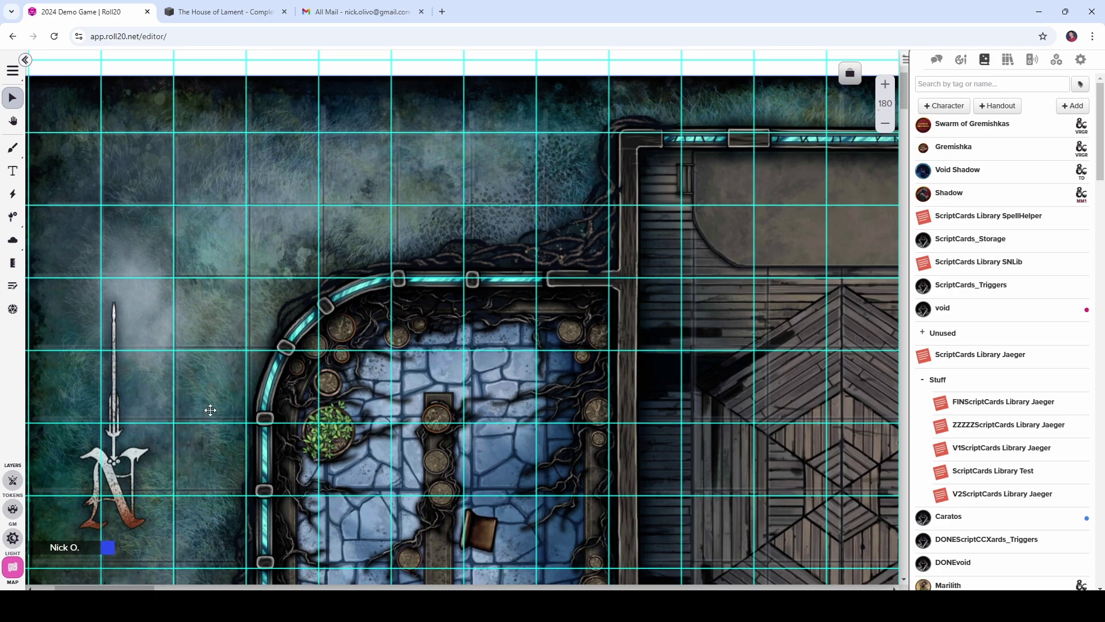
pyautogui.scroll(-1, 211, 410)
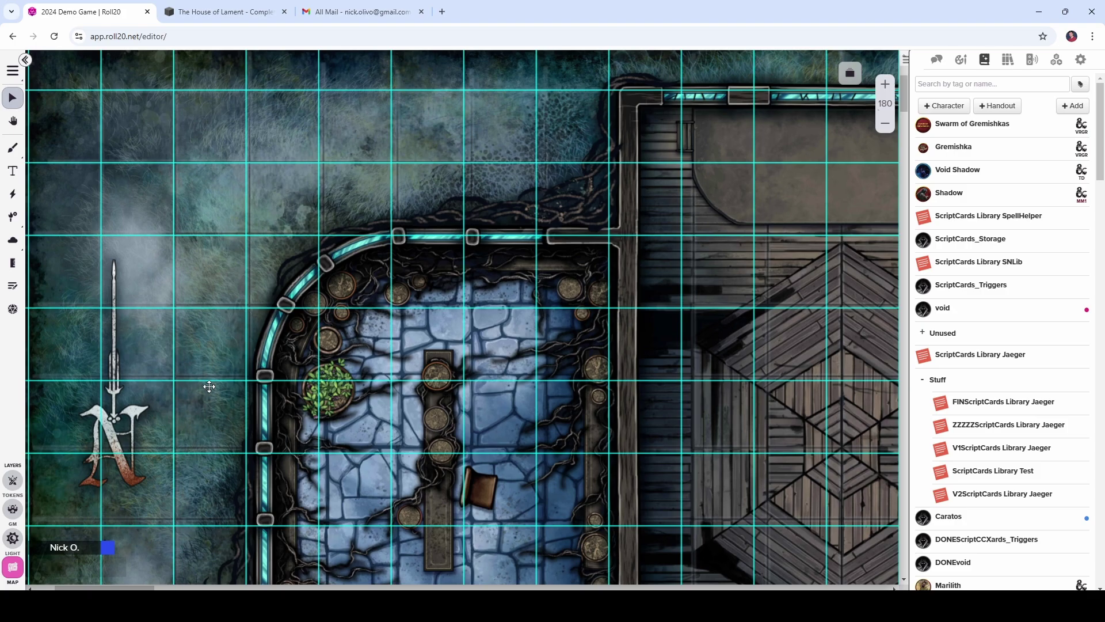
pyautogui.click(885, 123)
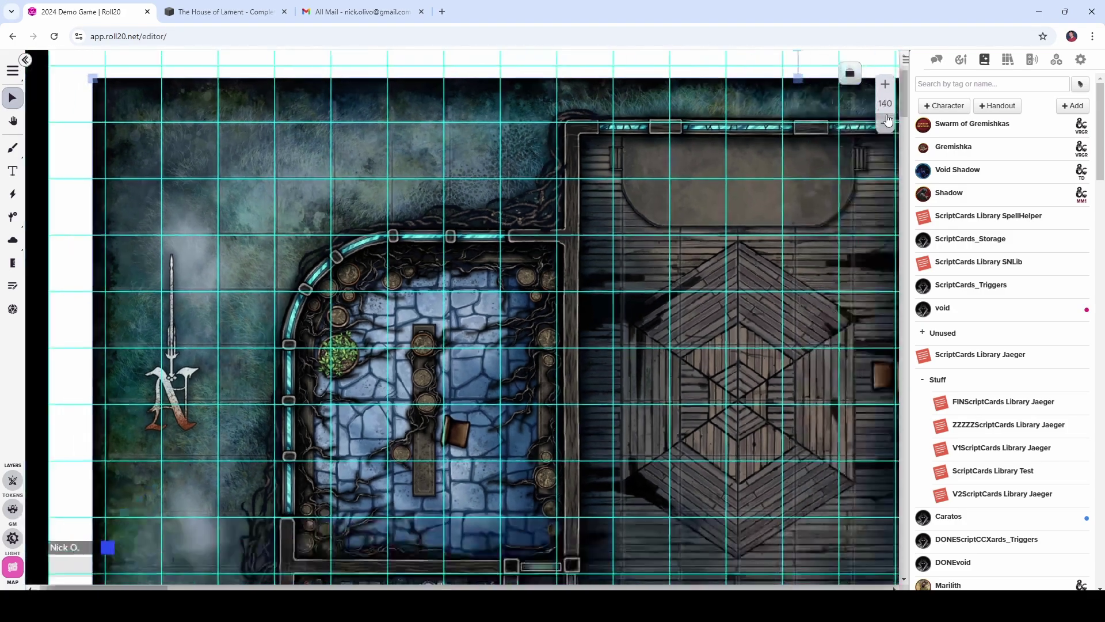
# Stretch the House of Lament map taller from its bottom-right corner so the lower squares fit the grid
pyautogui.scroll(-15, 600, 279)
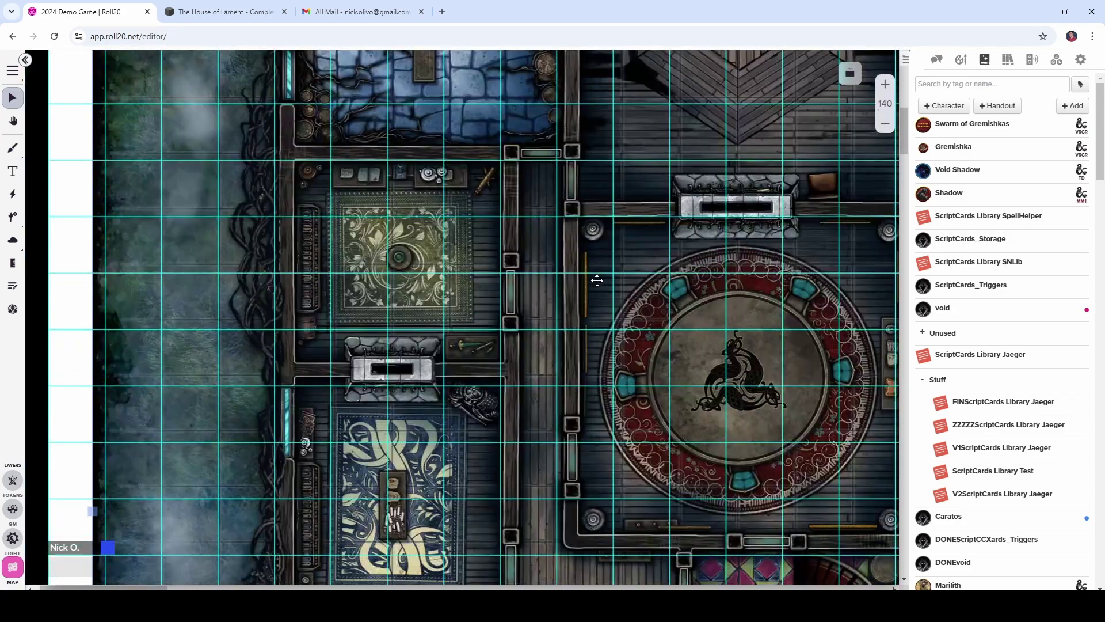
pyautogui.scroll(-15, 596, 281)
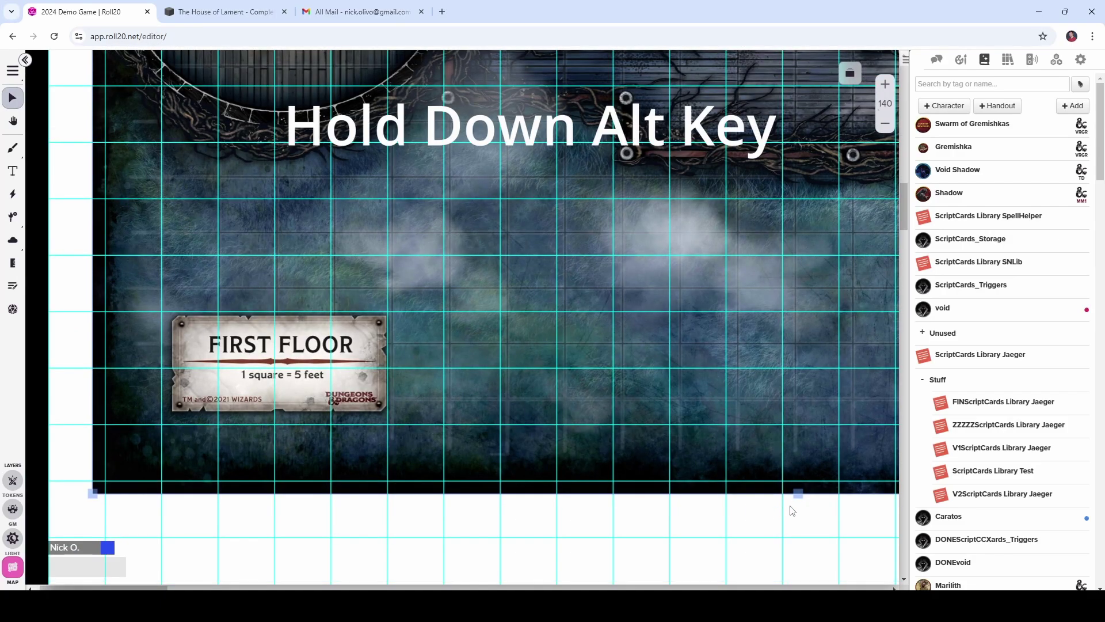
pyautogui.moveTo(797, 494); pyautogui.dragTo(802, 525)
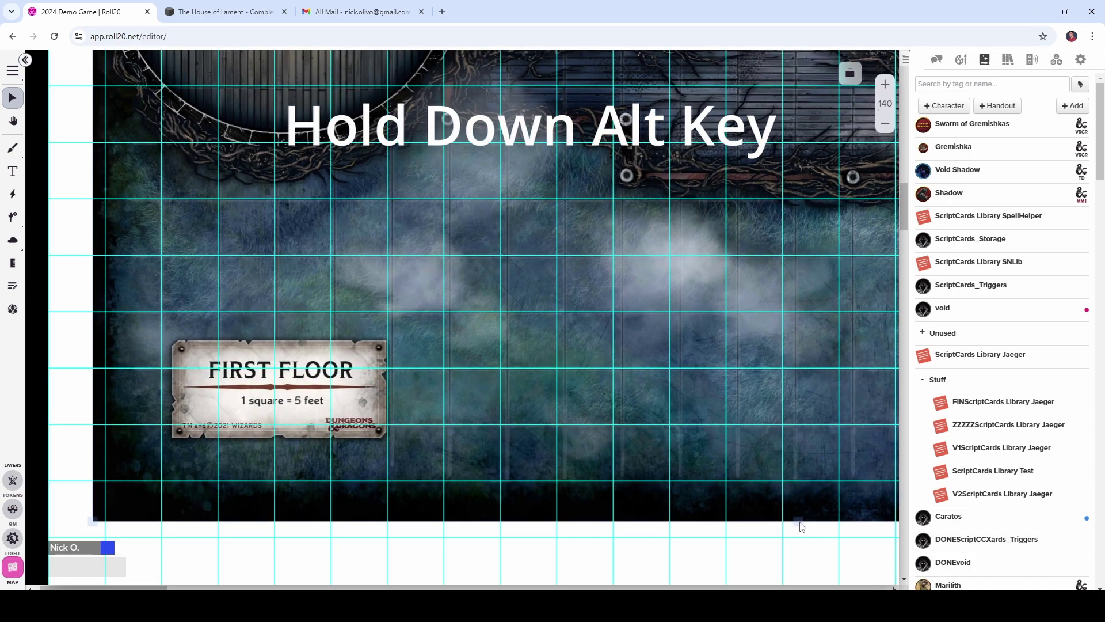
pyautogui.scroll(15, 371, 344)
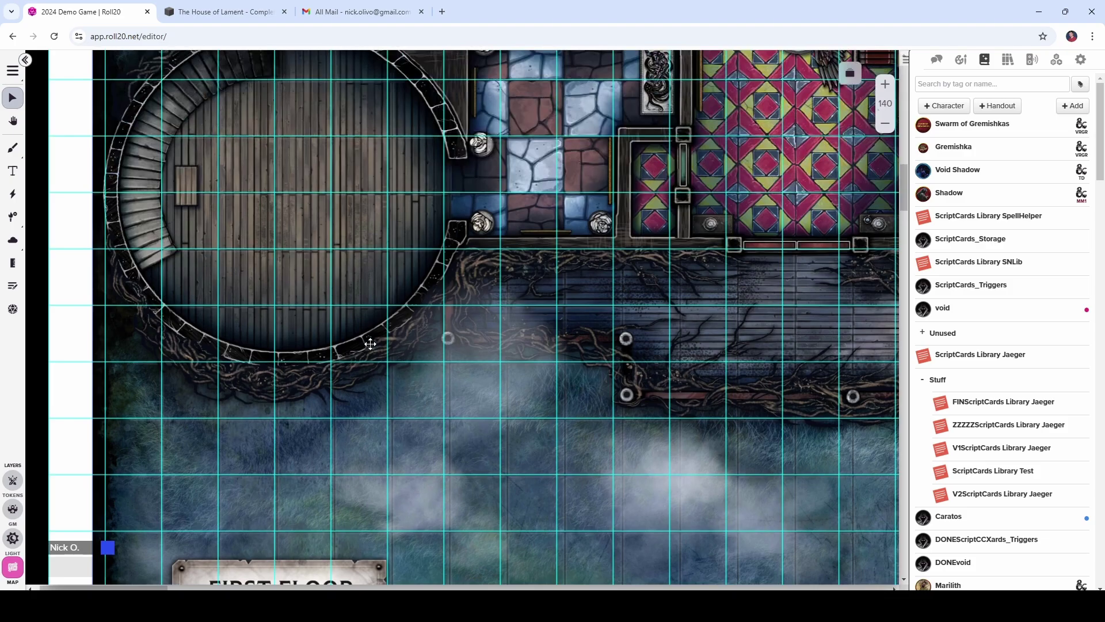
pyautogui.scroll(15, 370, 343)
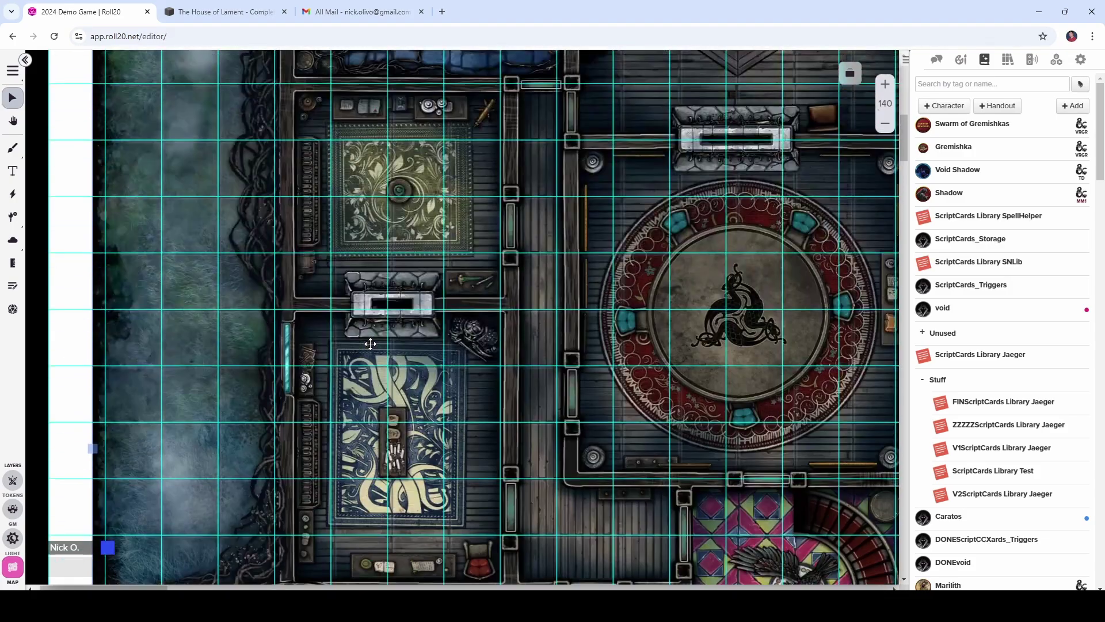
pyautogui.scroll(5, 285, 267)
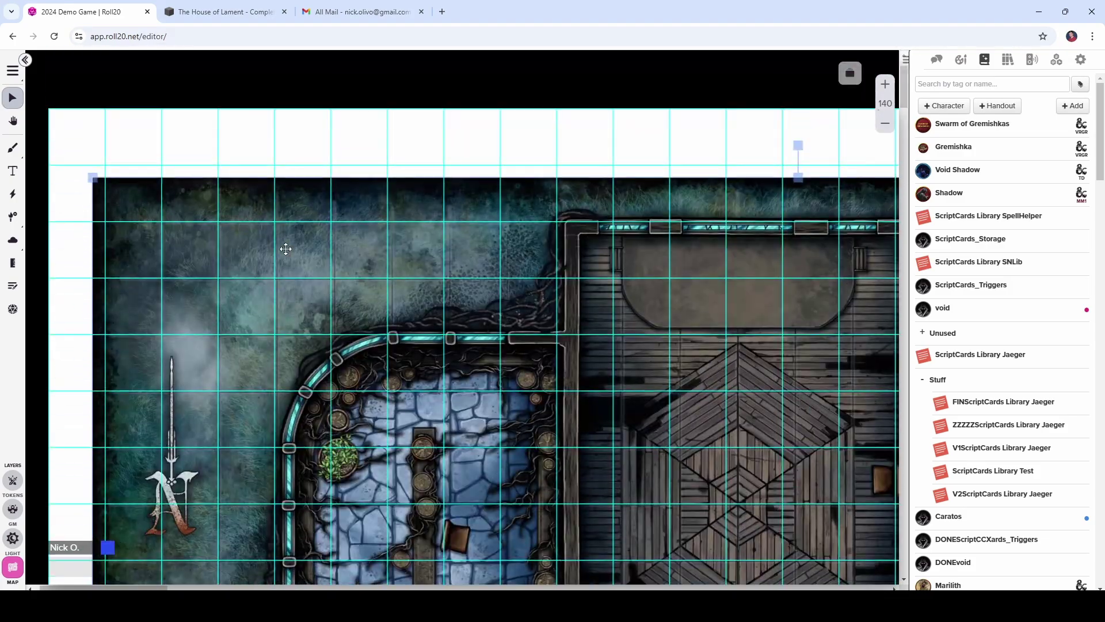
pyautogui.click(885, 85)
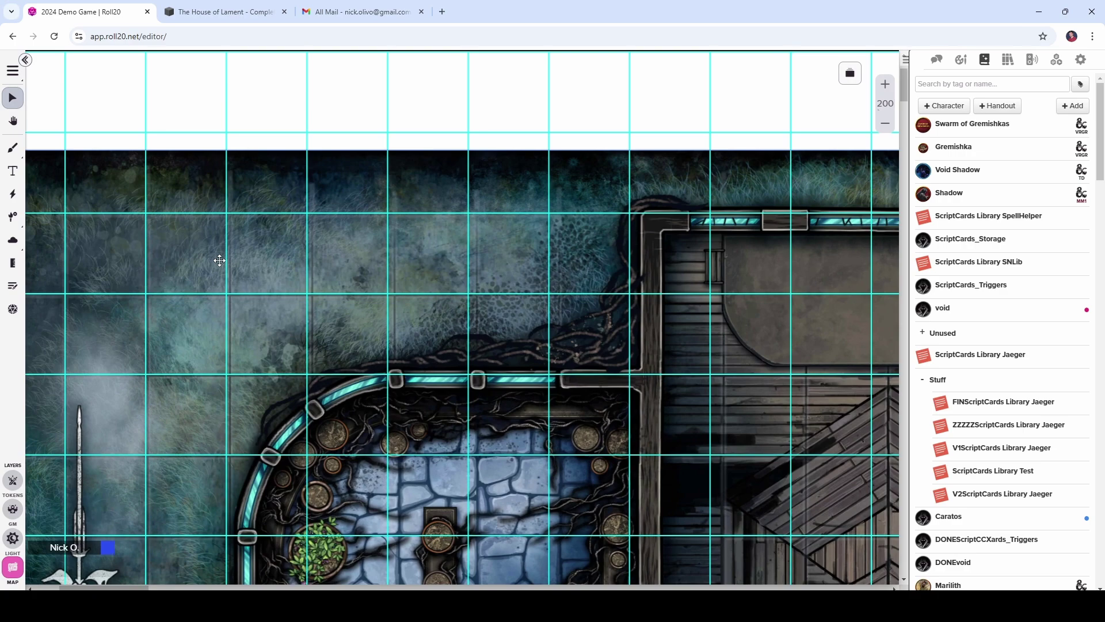
pyautogui.hscroll(-3, 219, 260)
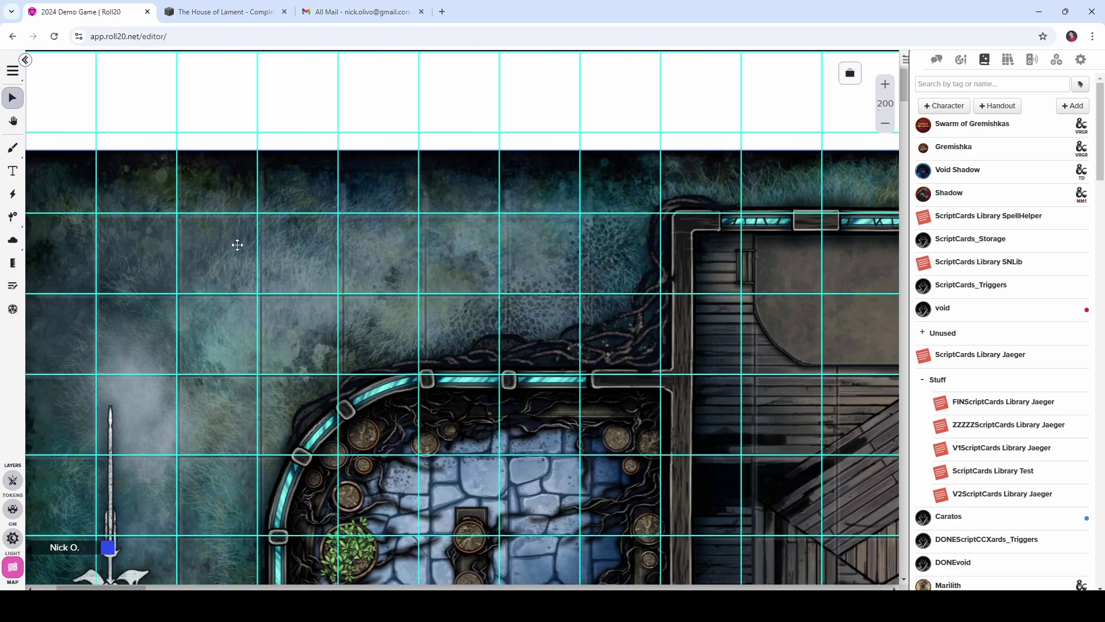
pyautogui.scroll(-5, 207, 303)
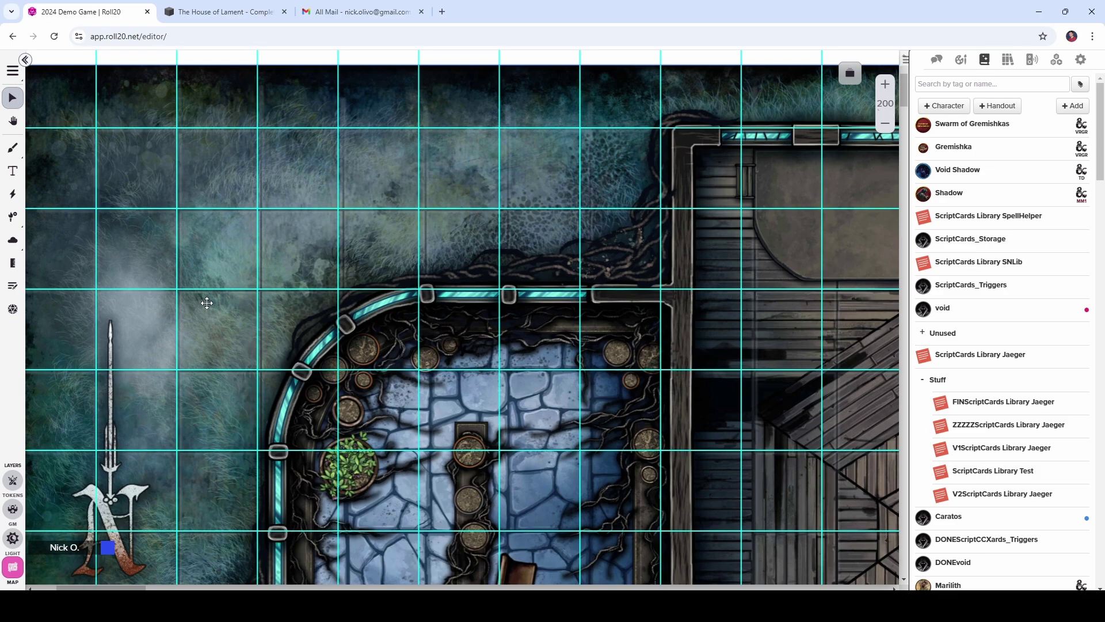
pyautogui.scroll(-5, 206, 393)
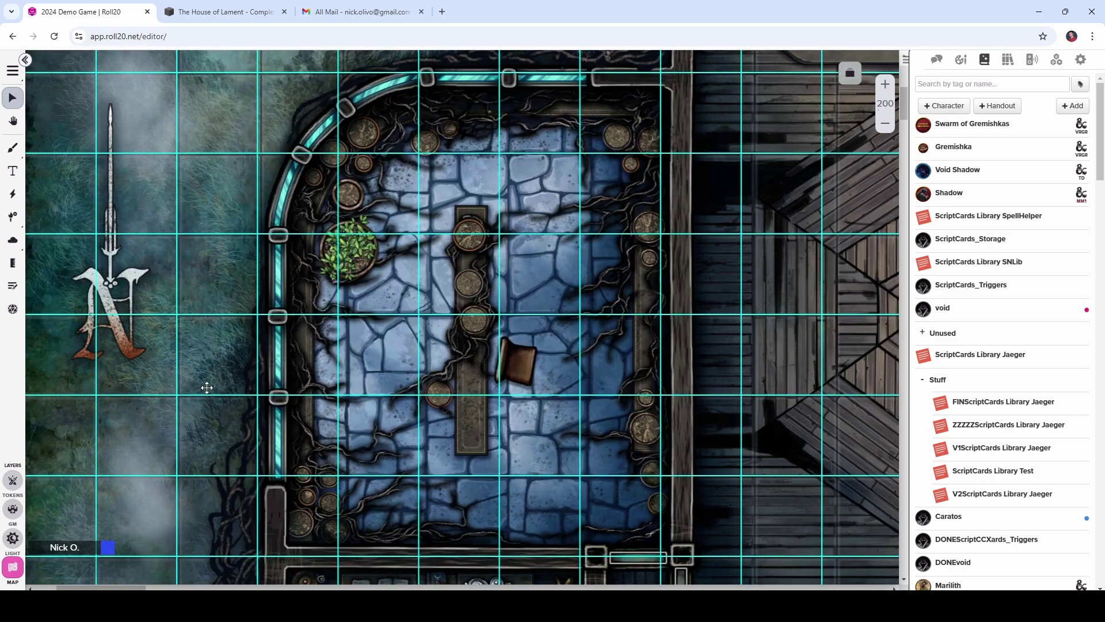
pyautogui.scroll(-6, 207, 383)
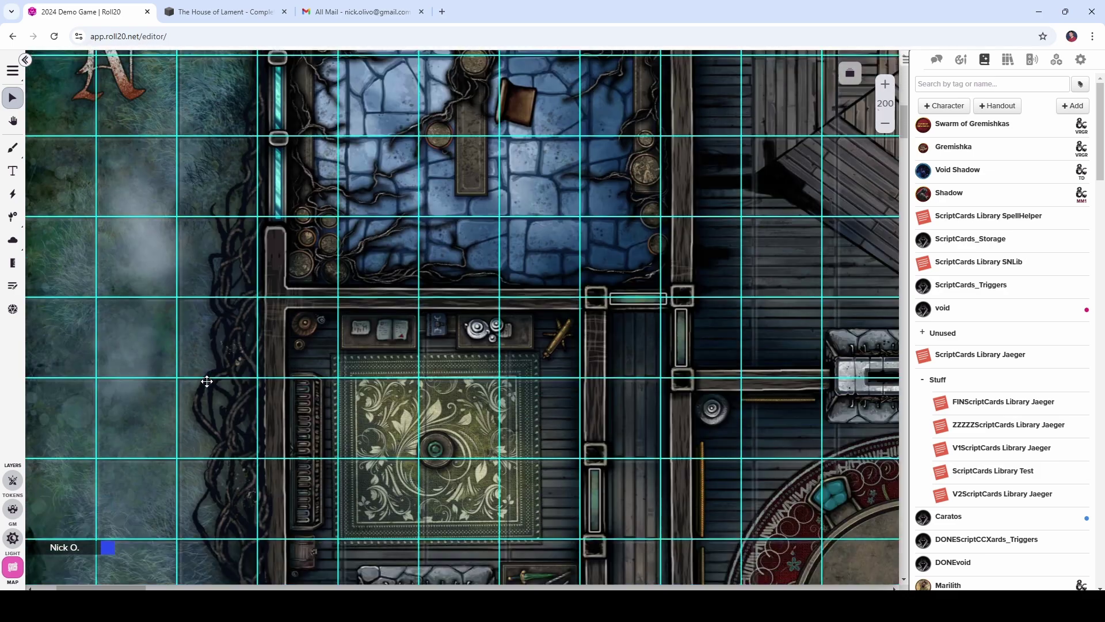
pyautogui.scroll(-6, 207, 381)
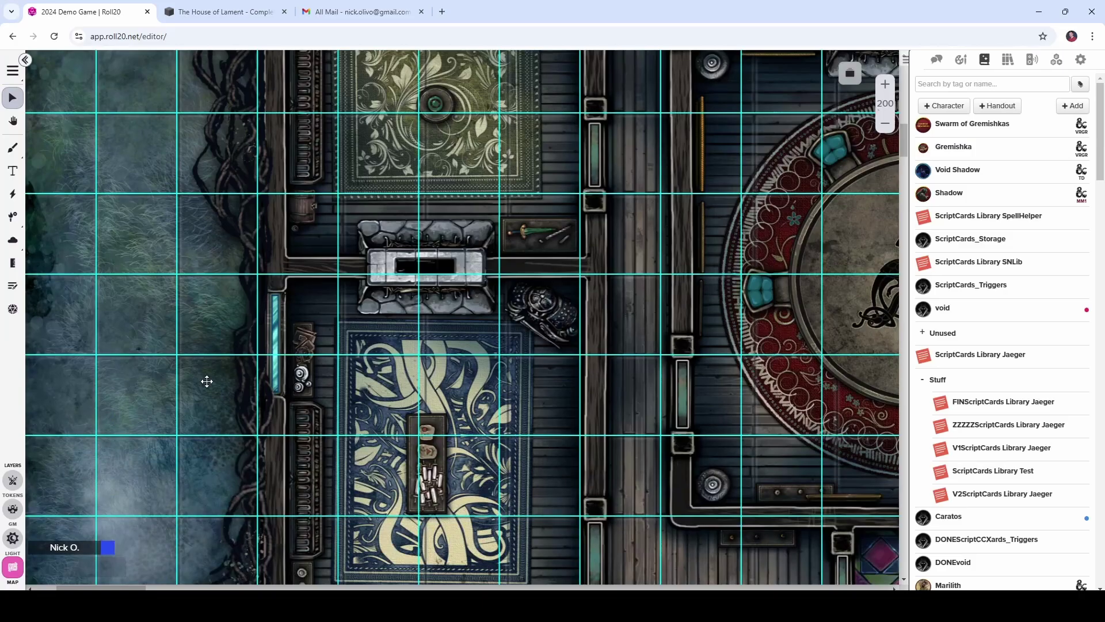
pyautogui.scroll(-9, 206, 381)
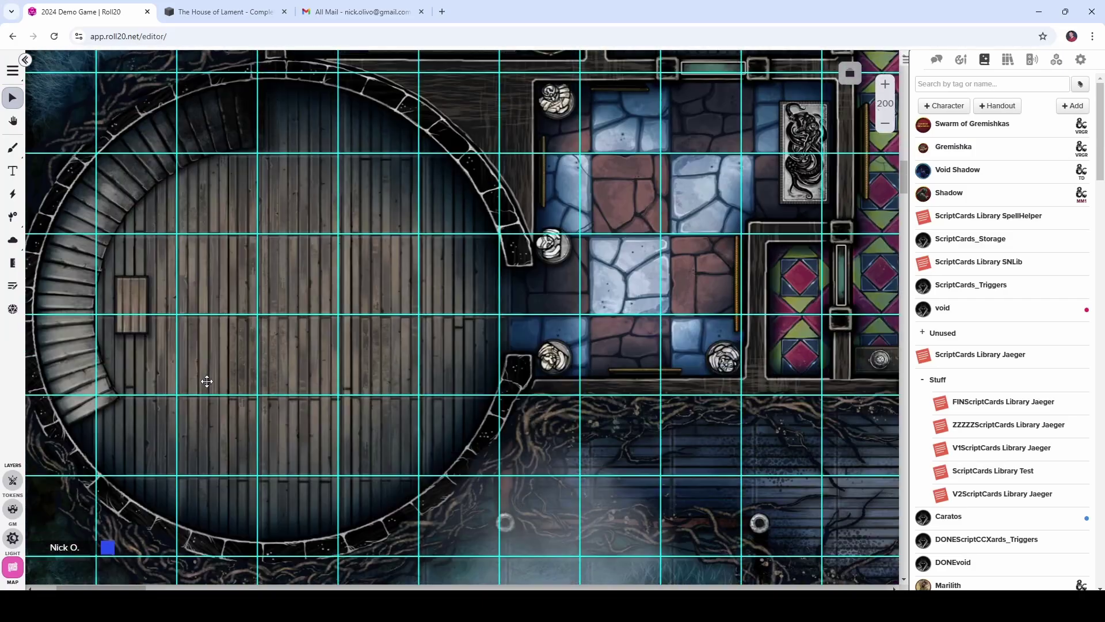
pyautogui.scroll(-5, 207, 379)
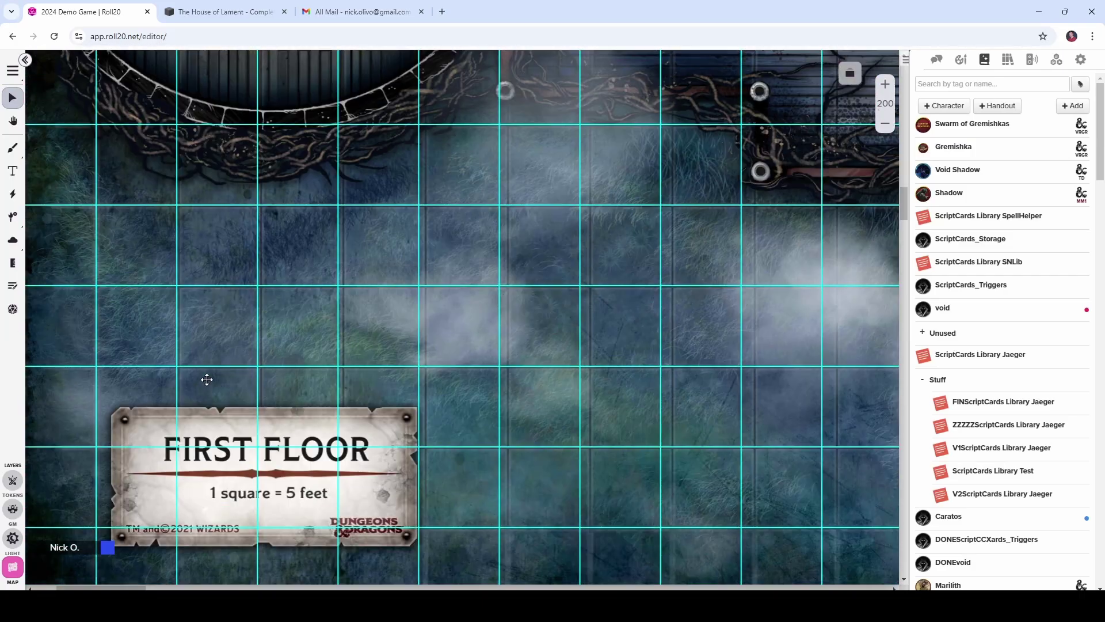
pyautogui.scroll(10, 208, 326)
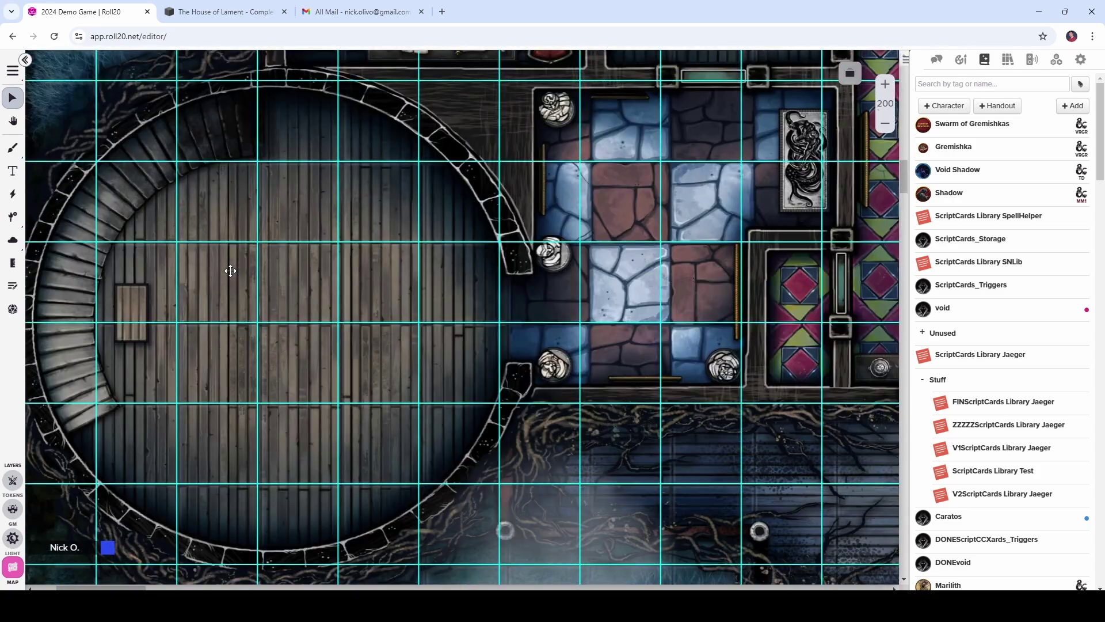
pyautogui.scroll(10, 230, 270)
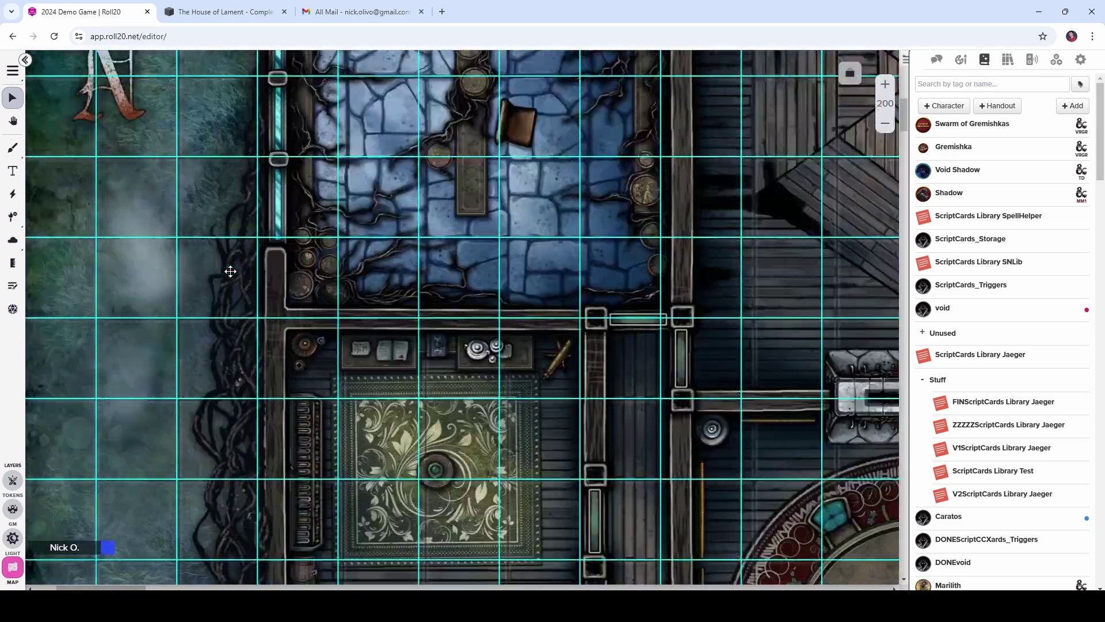
pyautogui.scroll(8, 230, 270)
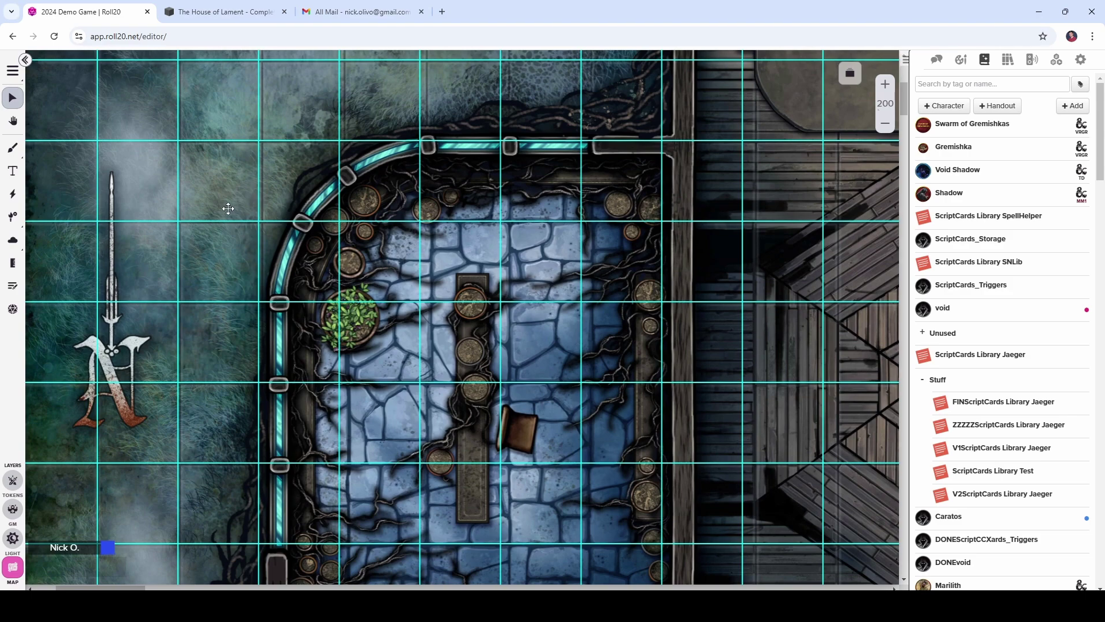
pyautogui.hscroll(-3, 229, 209)
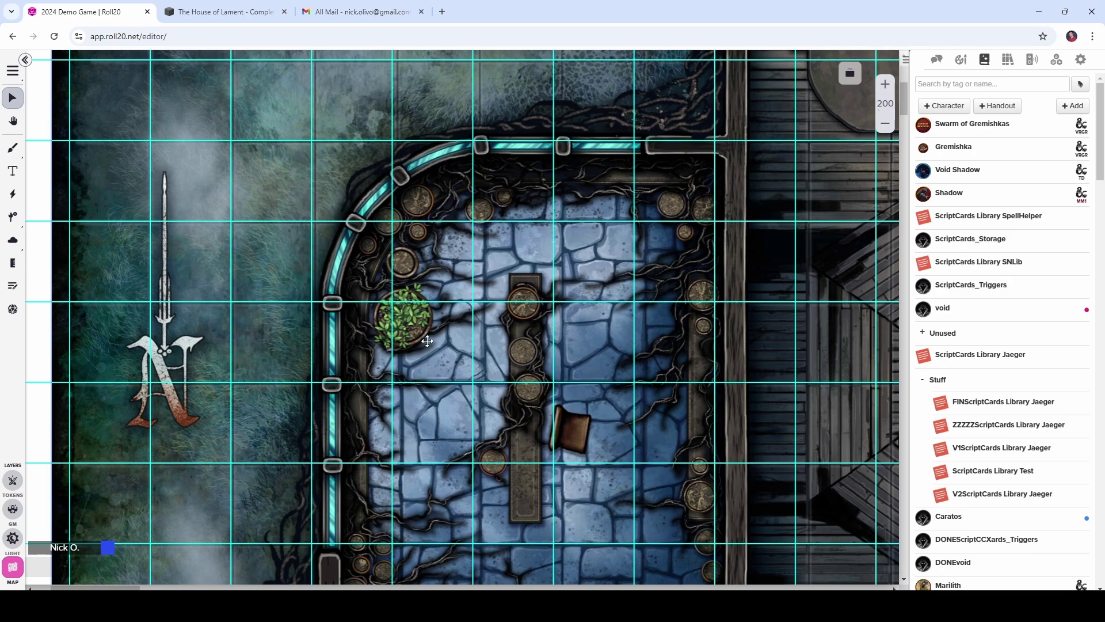
# Scroll right and zoom the view out to 110 to bring the map's right edge into view
pyautogui.hscroll(5, 428, 341)
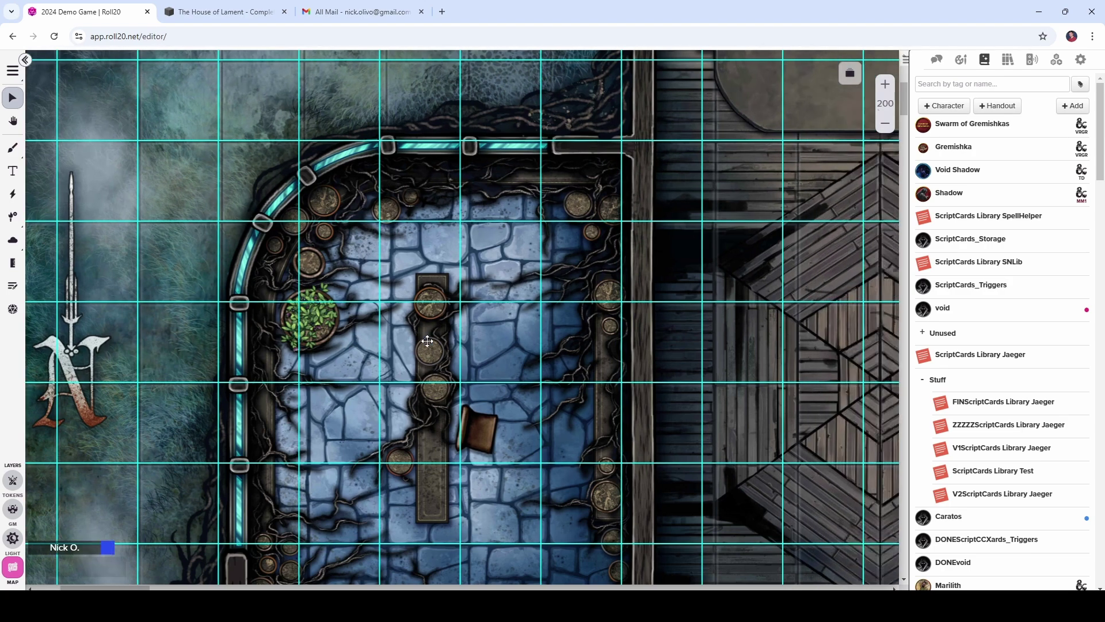
pyautogui.hscroll(15, 427, 341)
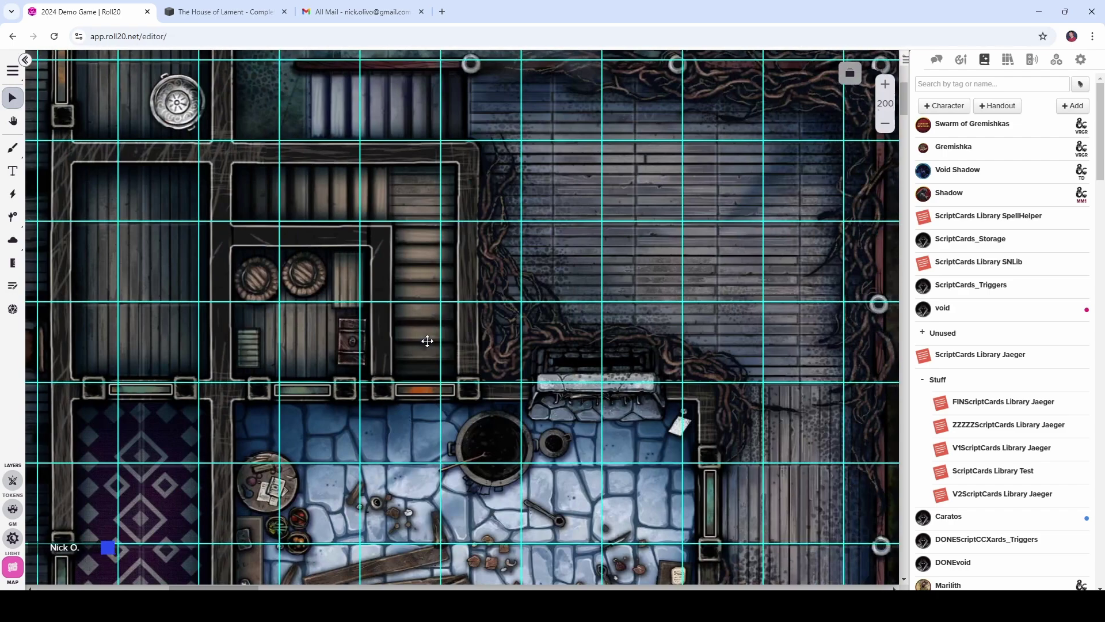
pyautogui.hscroll(20, 427, 342)
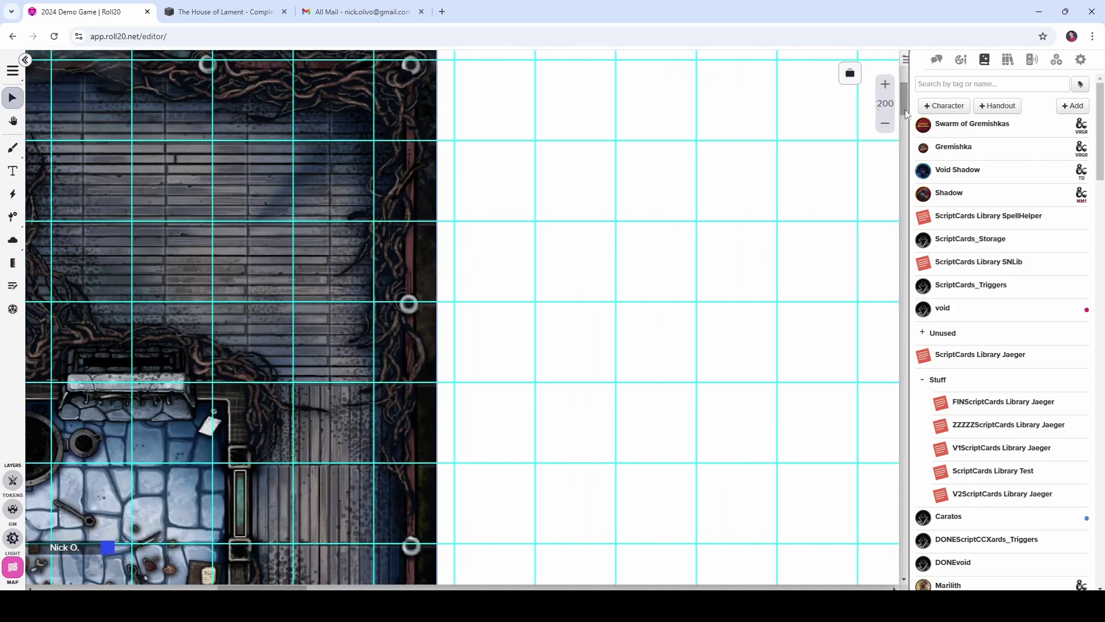
pyautogui.click(885, 123)
pyautogui.click(886, 123)
pyautogui.click(885, 124)
pyautogui.click(885, 123)
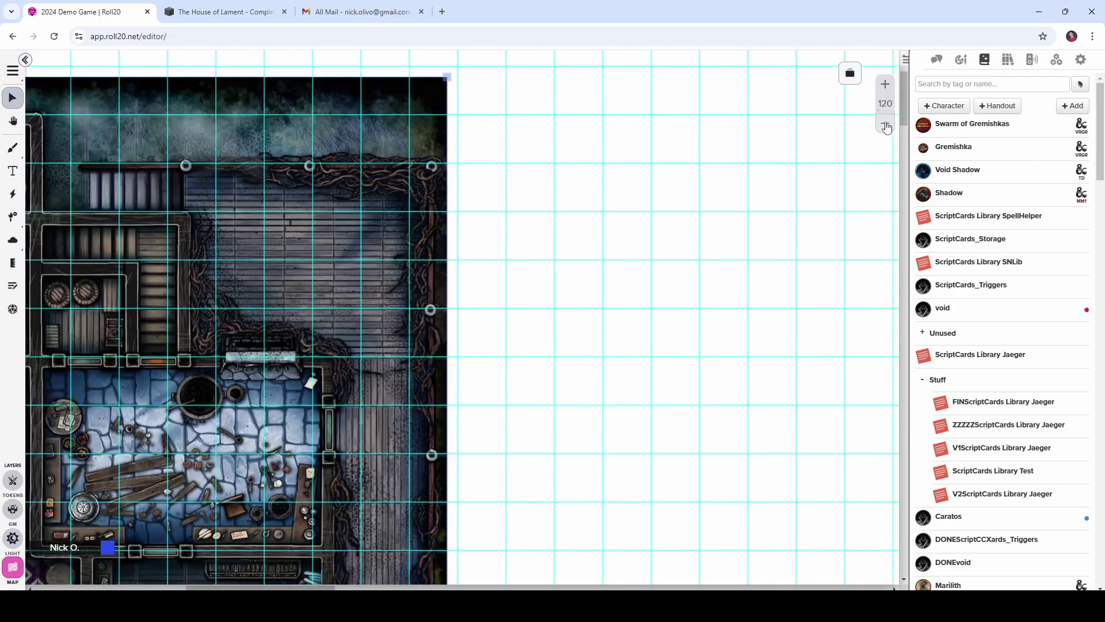
pyautogui.click(886, 123)
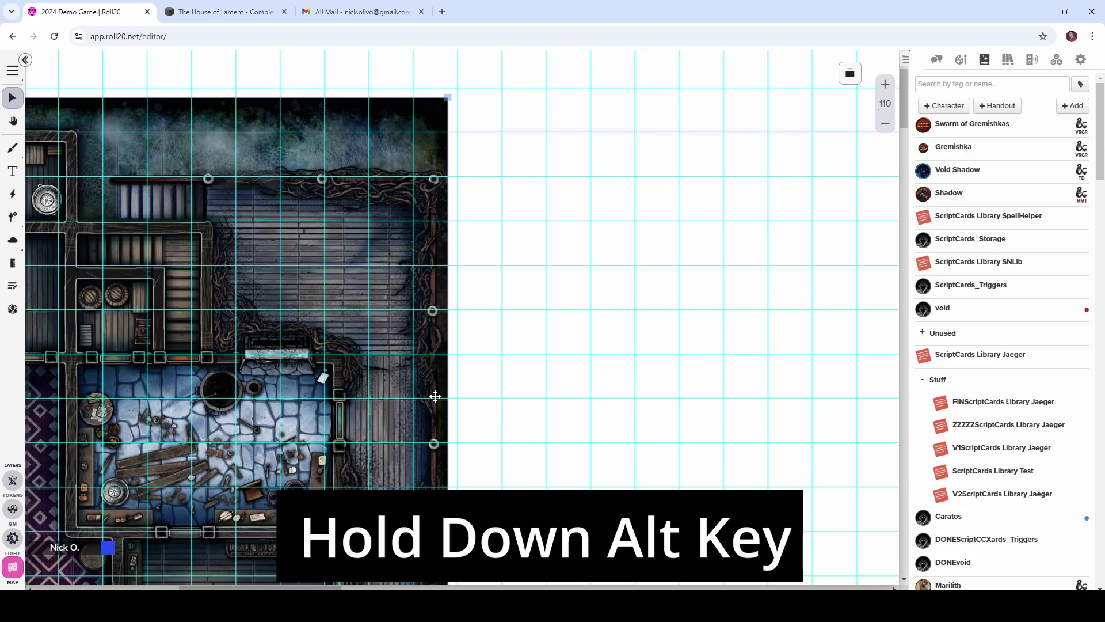
# Narrow the first-floor map by pulling its right edge left onto the grid line
pyautogui.scroll(-3, 533, 337)
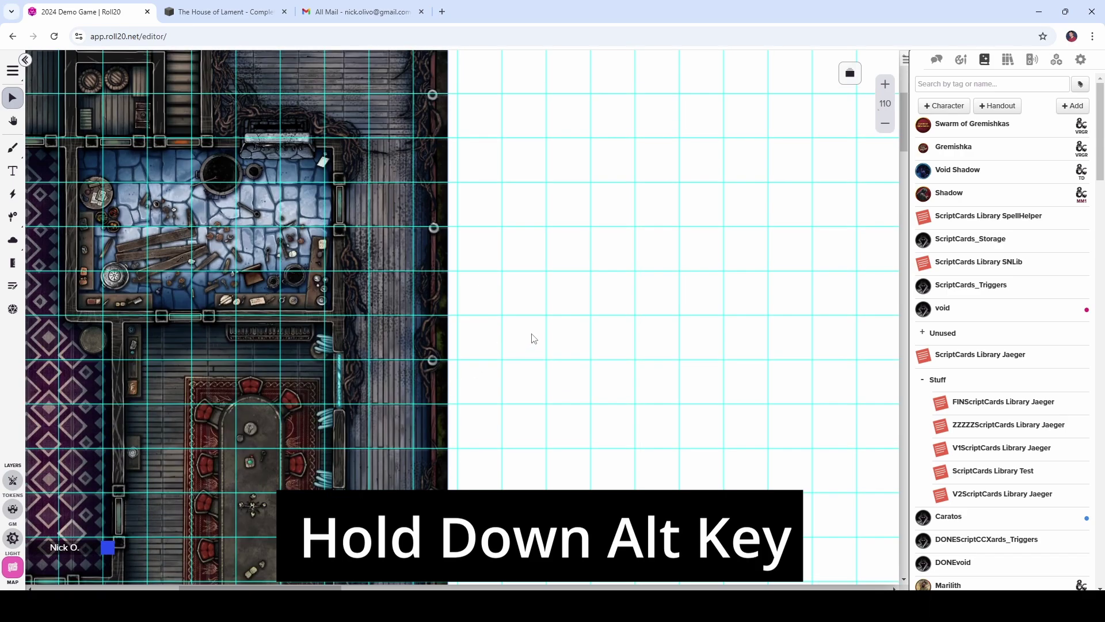
pyautogui.scroll(-3, 533, 338)
pyautogui.scroll(-1, 459, 356)
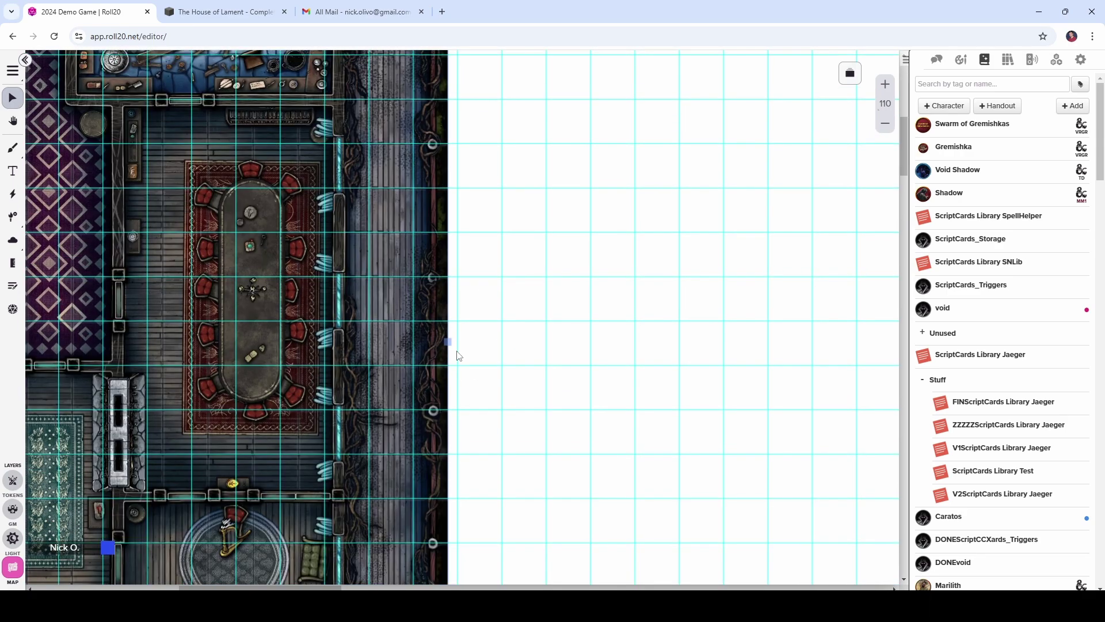
pyautogui.moveTo(449, 343); pyautogui.dragTo(428, 345)
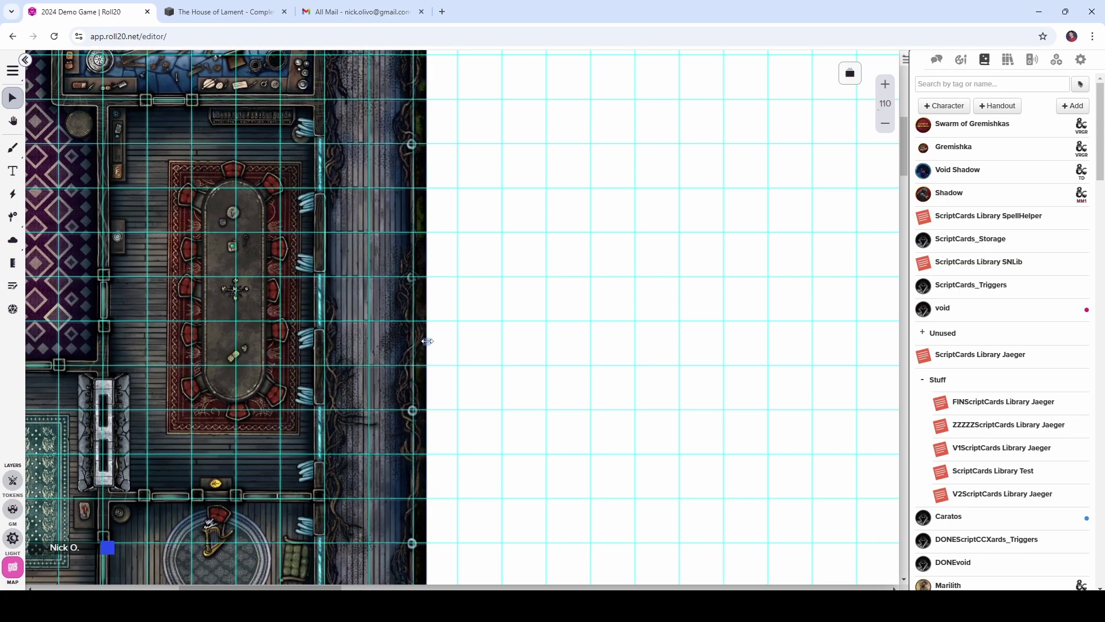
pyautogui.hscroll(-3, 444, 363)
pyautogui.hscroll(-10, 443, 359)
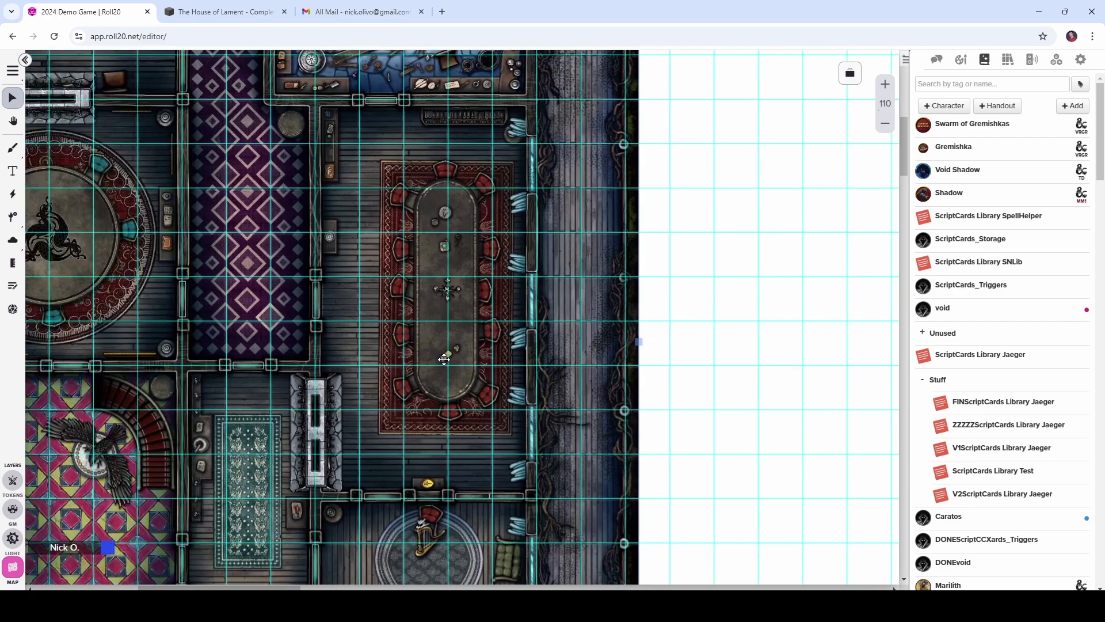
pyautogui.hscroll(-1, 444, 359)
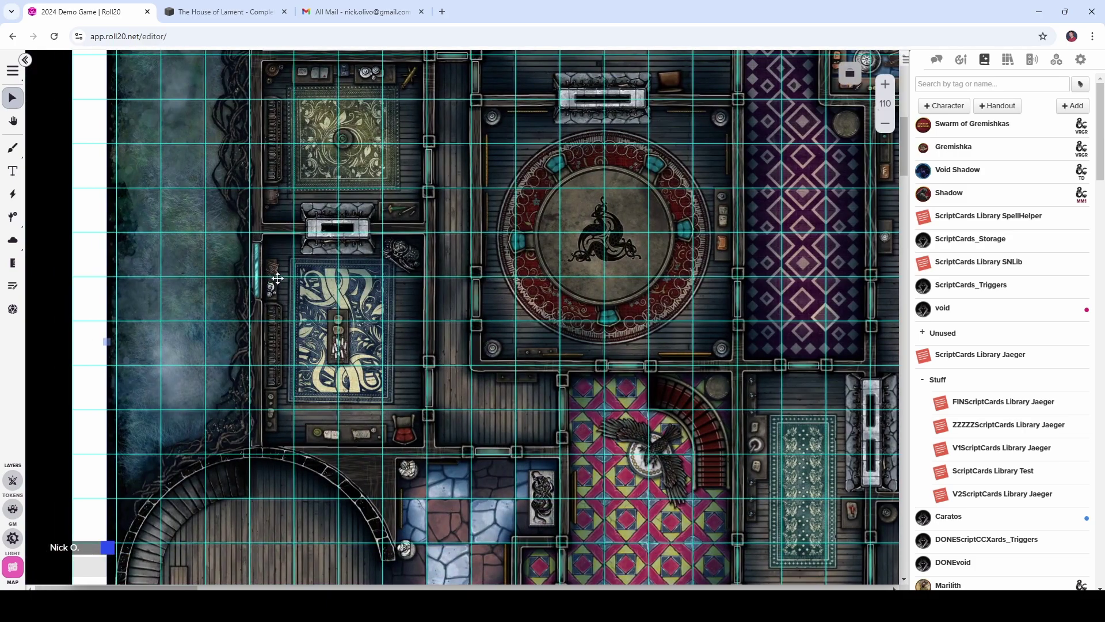
pyautogui.scroll(-5, 206, 281)
pyautogui.scroll(-8, 206, 280)
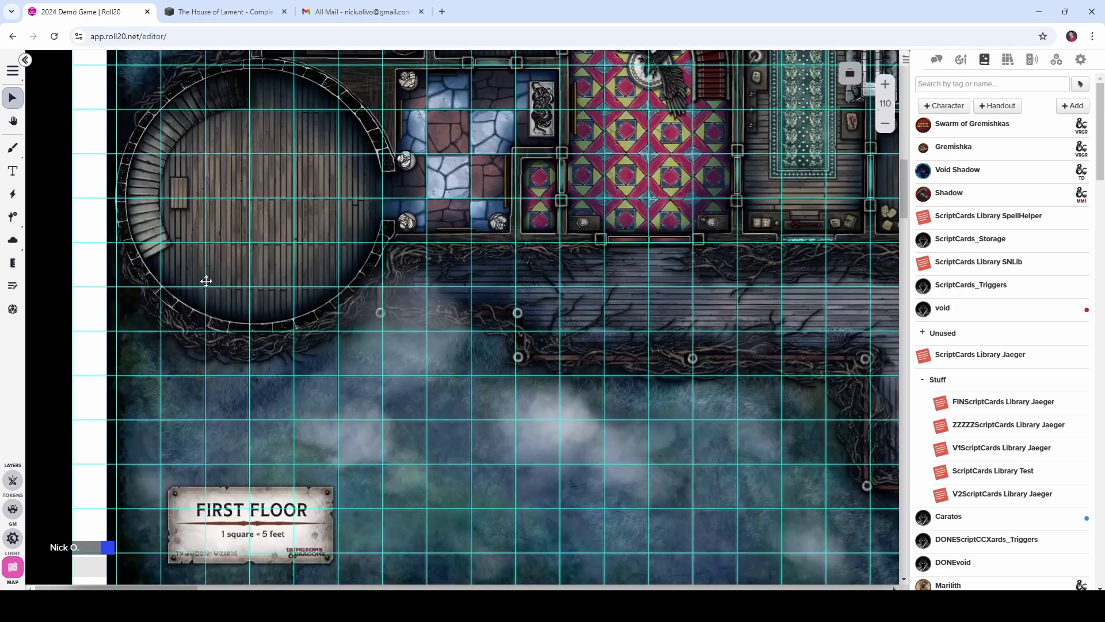
pyautogui.scroll(20, 206, 281)
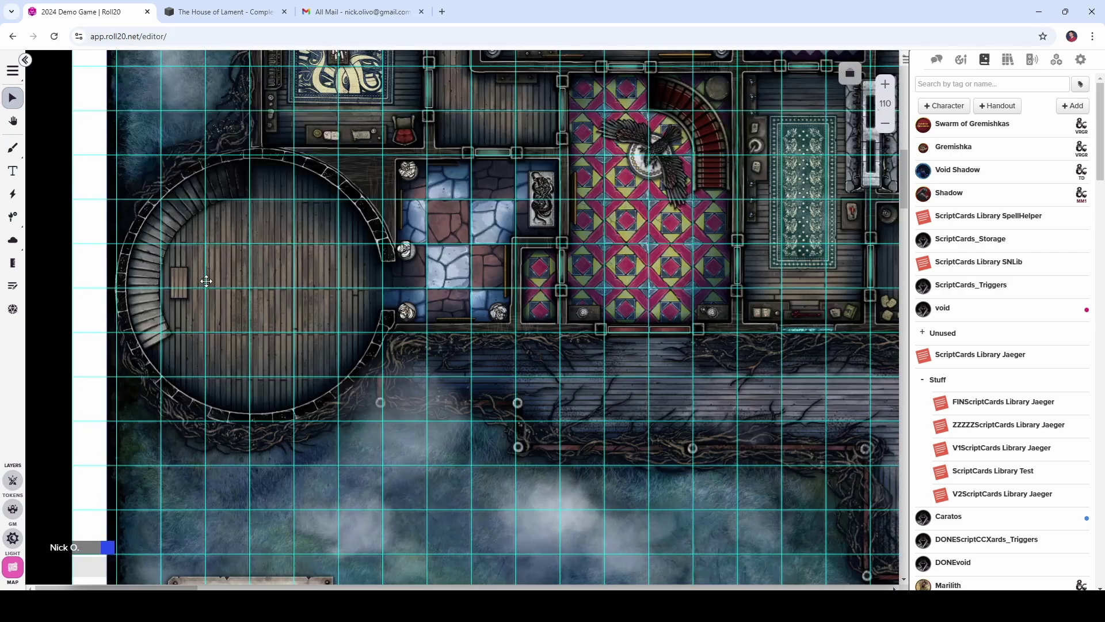
pyautogui.scroll(2, 206, 281)
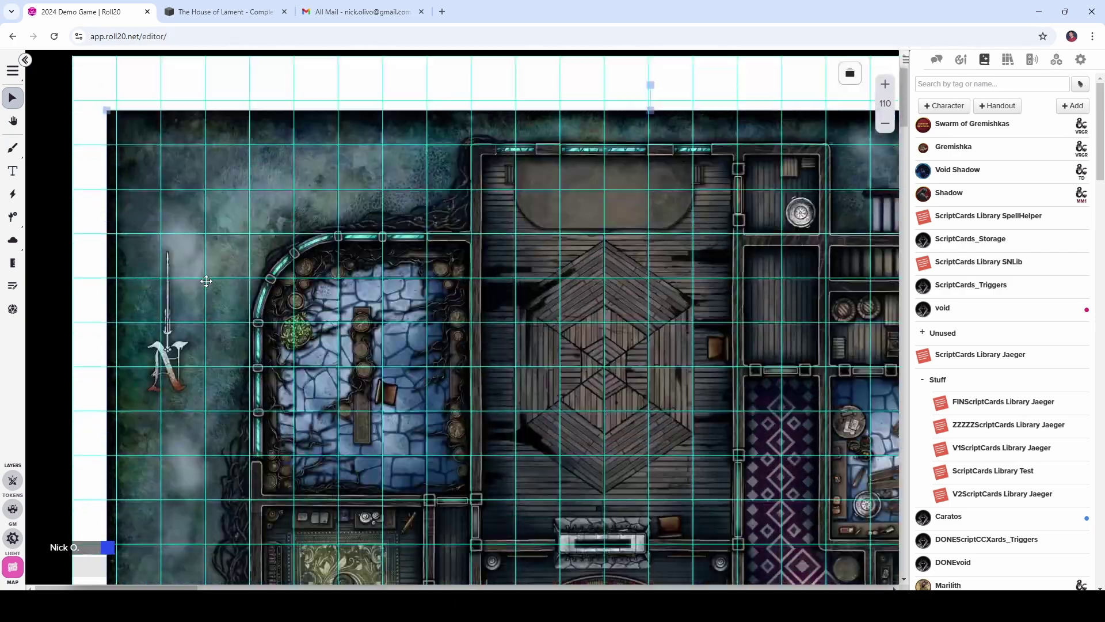
pyautogui.scroll(1, 206, 281)
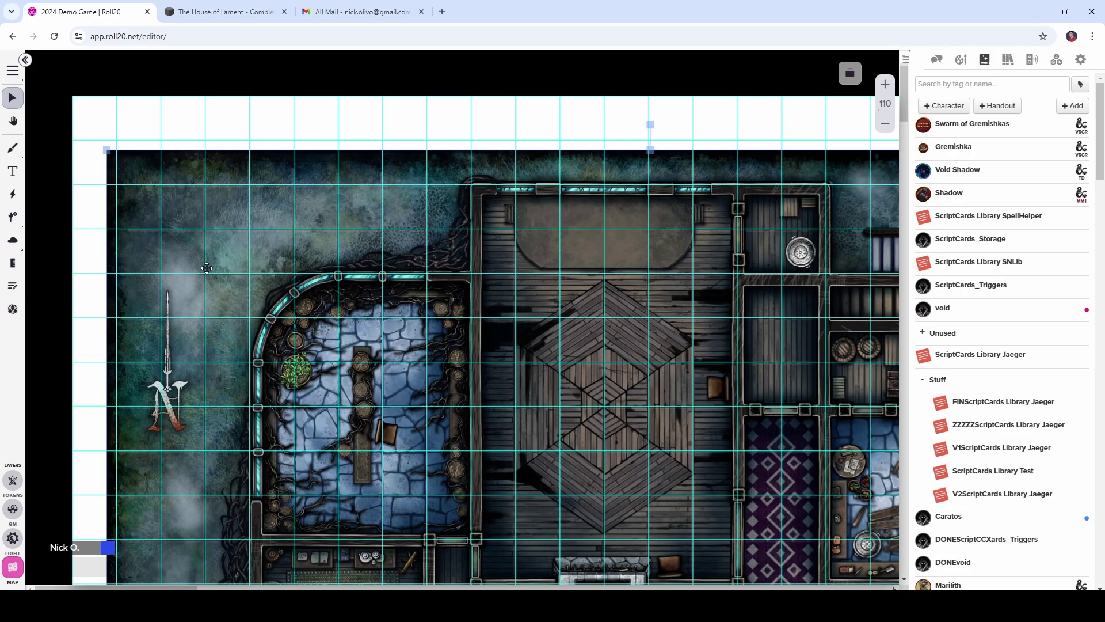
pyautogui.moveTo(965, 197); pyautogui.dragTo(266, 245)
# Move the dropped Shadow token to the Token Layer and drag it into place near the map's top
pyautogui.rightClick(270, 241)
pyautogui.moveTo(300, 234)
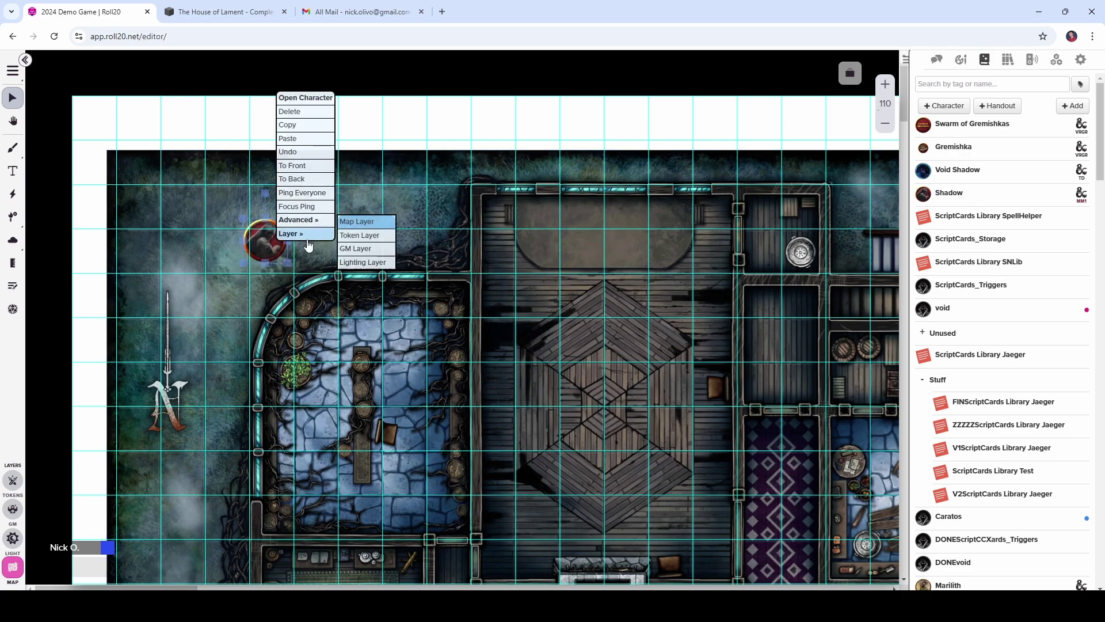
pyautogui.click(384, 236)
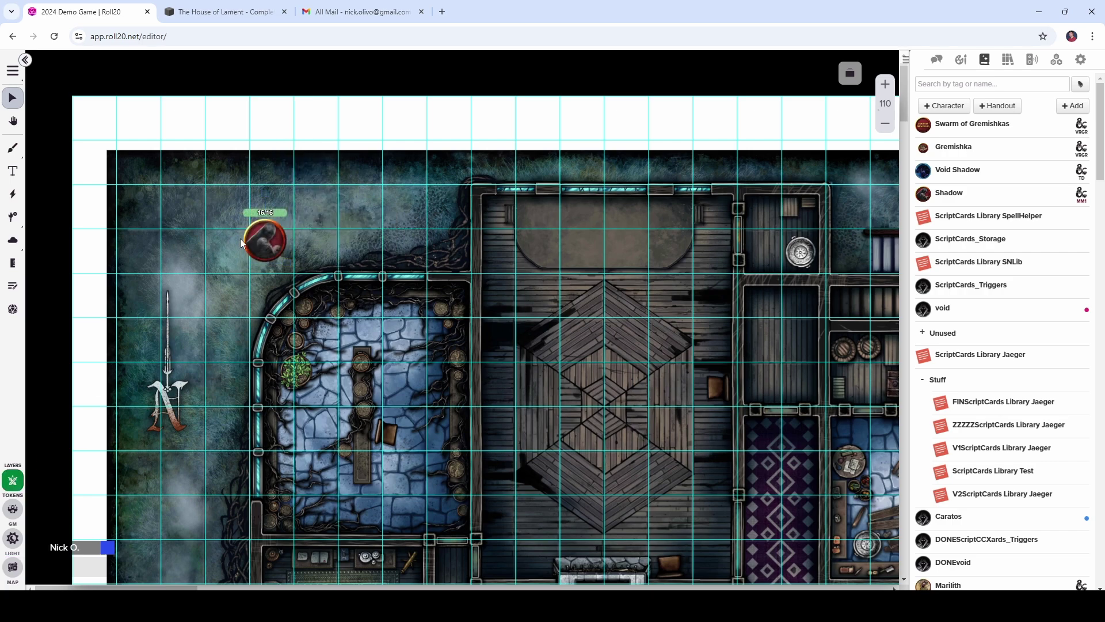
pyautogui.click(276, 257)
pyautogui.moveTo(276, 257); pyautogui.dragTo(582, 284)
# Delete the Shadow token, then zoom out to 70 and scroll to the map's top-left corner
pyautogui.scroll(1, 582, 287)
pyautogui.press('Delete')
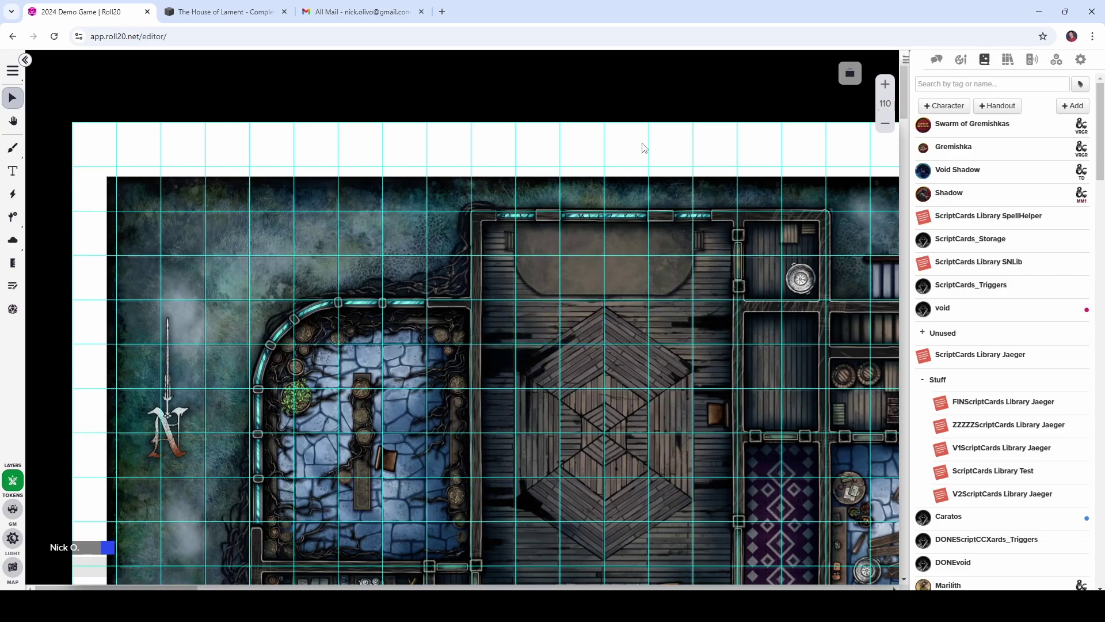
pyautogui.click(886, 123)
pyautogui.click(885, 124)
pyautogui.scroll(-10, 685, 231)
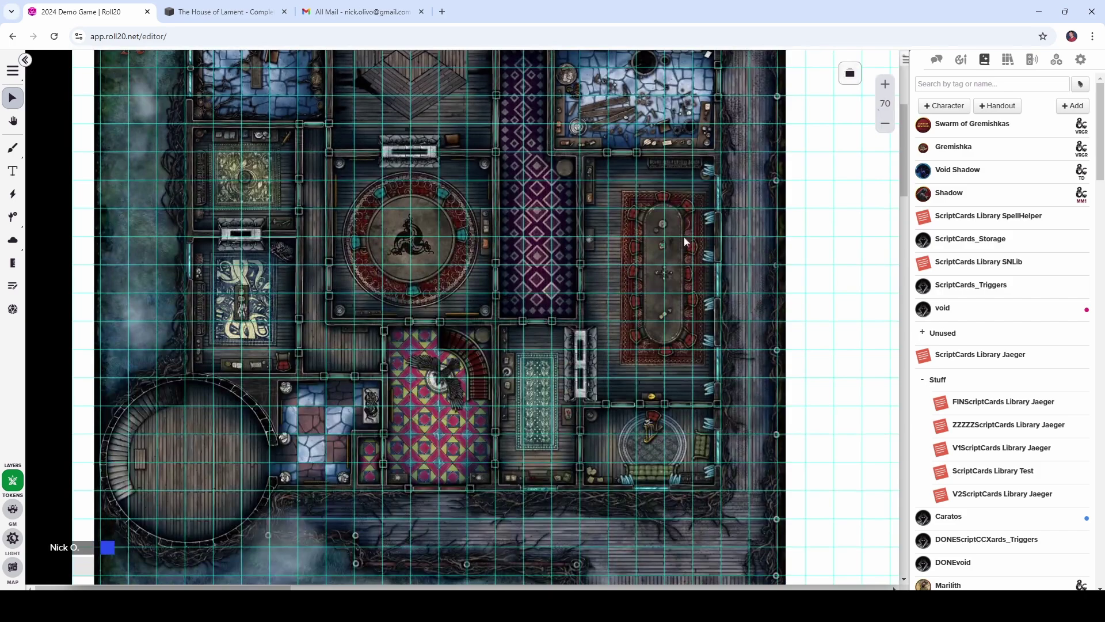
pyautogui.hscroll(6, 709, 340)
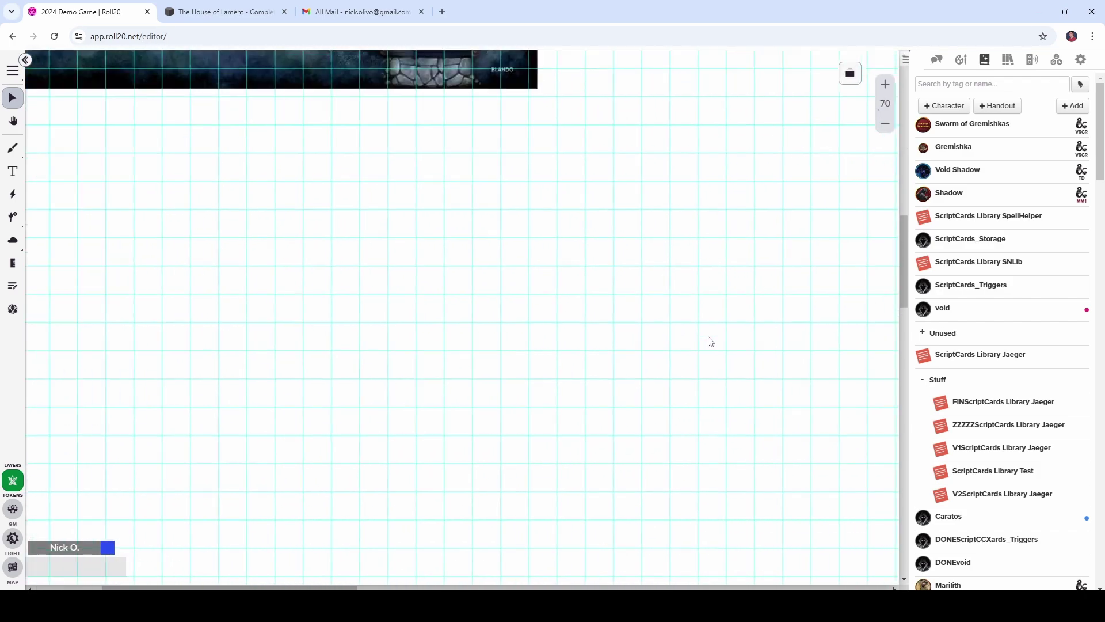
pyautogui.scroll(6, 709, 340)
pyautogui.scroll(6, 346, 247)
pyautogui.hscroll(-6, 259, 231)
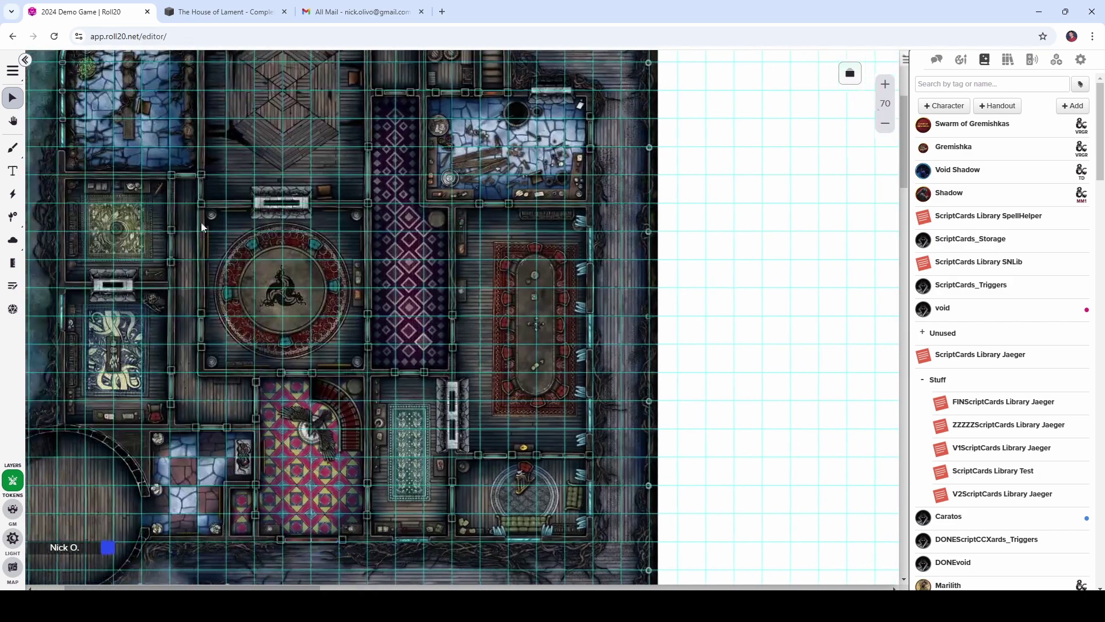
pyautogui.scroll(3, 190, 225)
pyautogui.hscroll(-2, 191, 223)
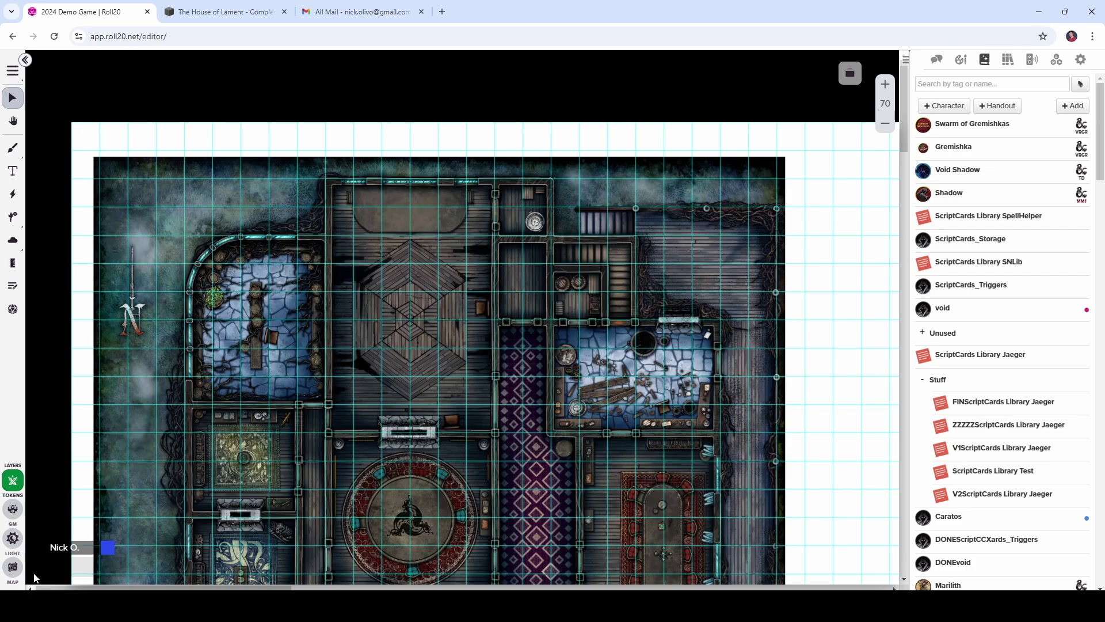
# On the Map layer, view the map image's size in grid units: about 24.52 by 30.49
pyautogui.click(12, 567)
pyautogui.click(373, 262)
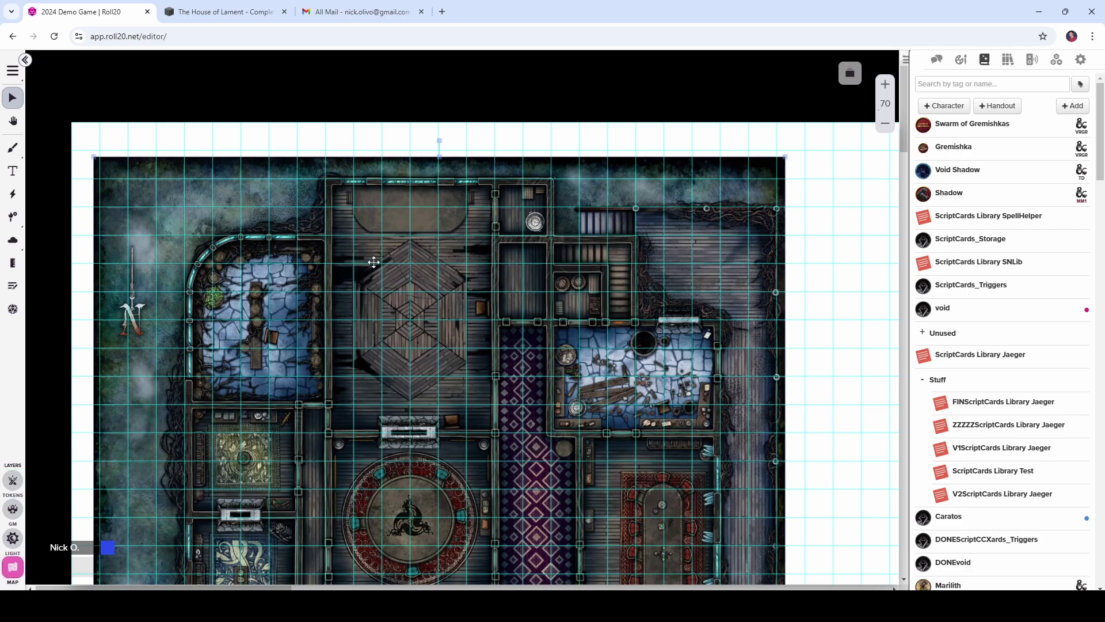
pyautogui.rightClick(373, 262)
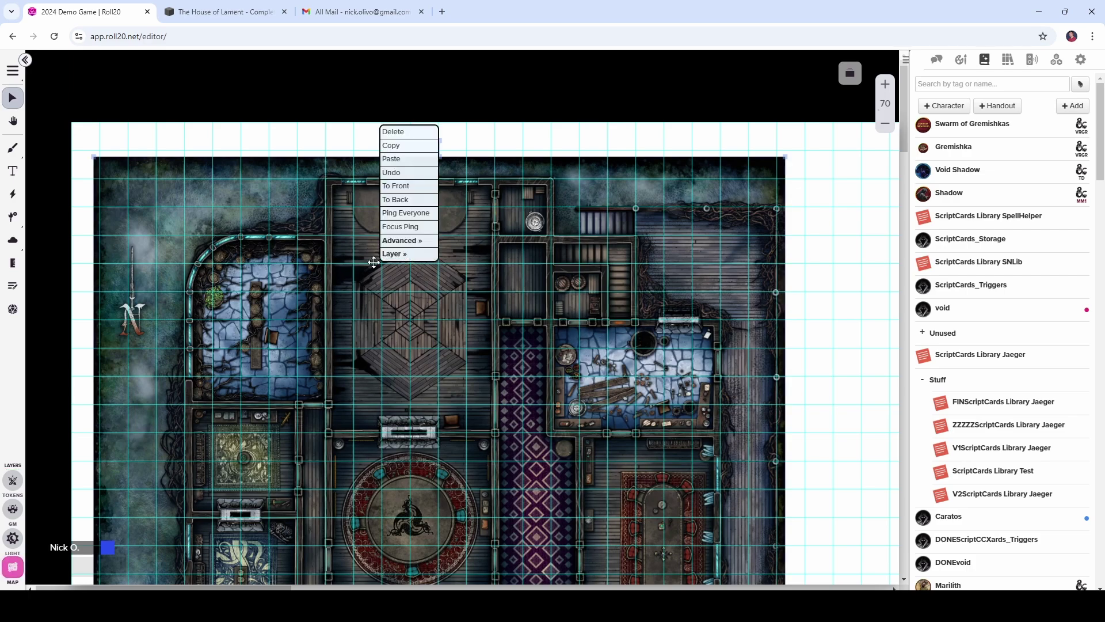
pyautogui.moveTo(406, 240)
pyautogui.click(477, 309)
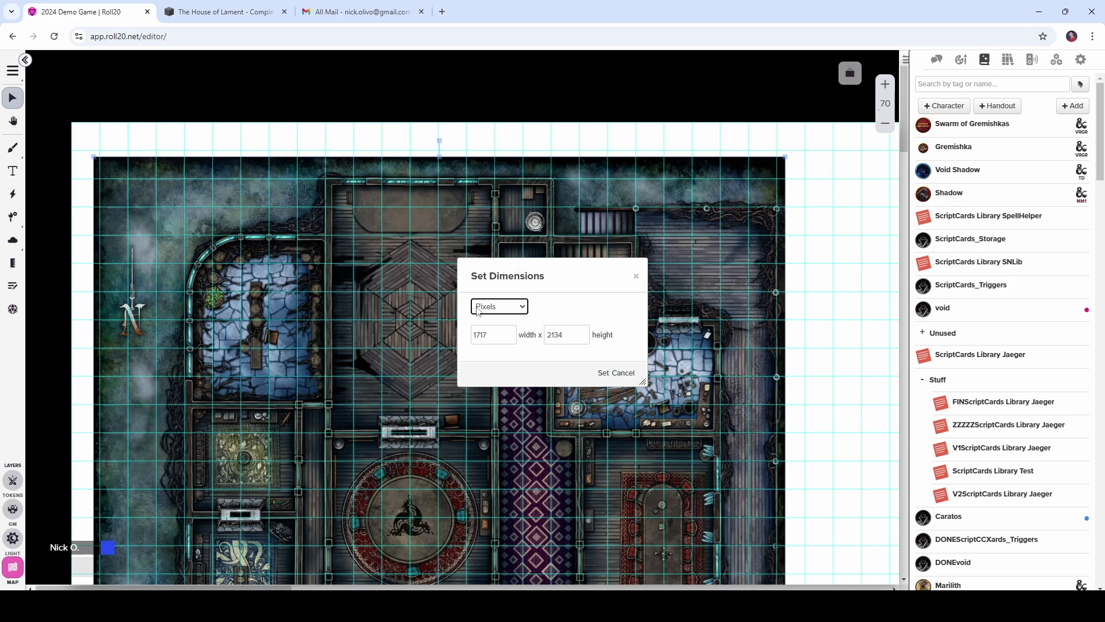
pyautogui.click(509, 310)
pyautogui.click(486, 336)
# Close the dimensions dialog, then set MapDemo2's page to width 26 and height 32 cells and save
pyautogui.click(637, 276)
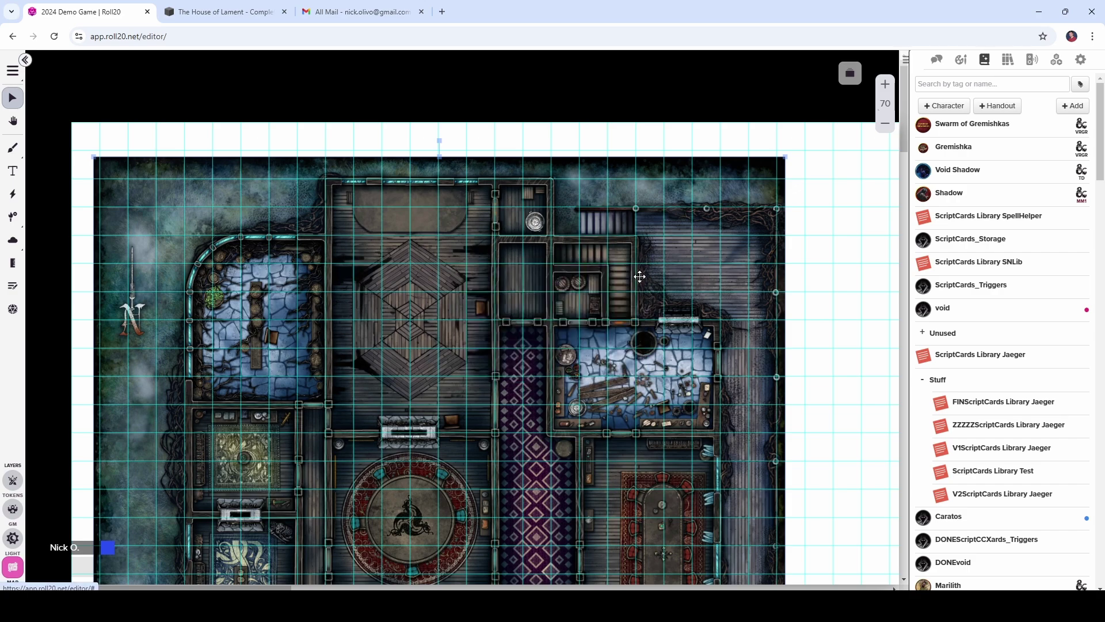
pyautogui.click(850, 73)
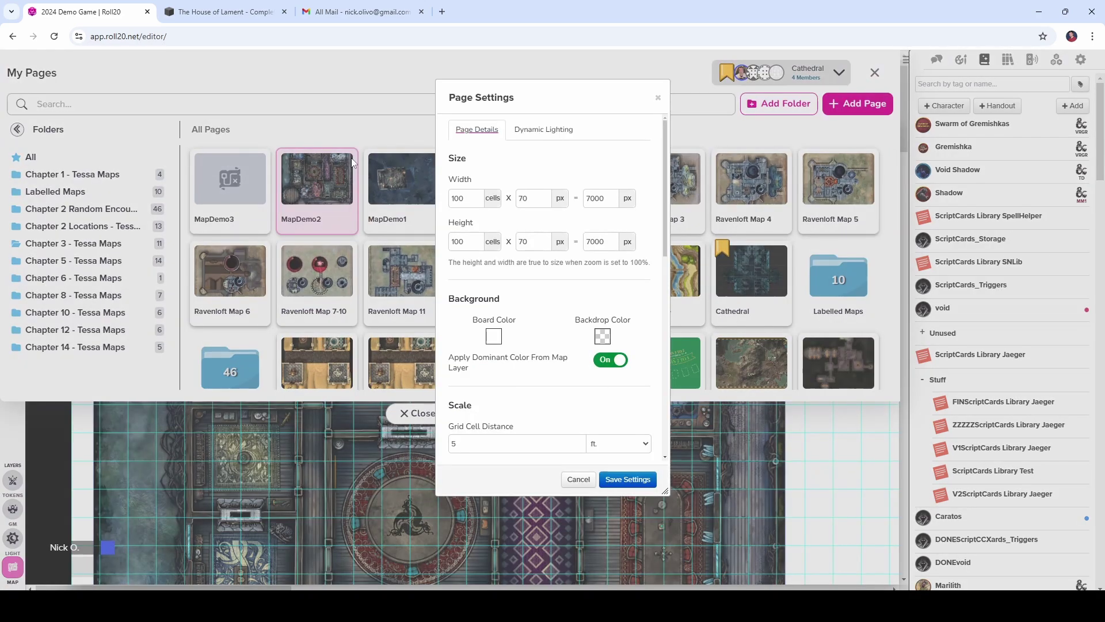
pyautogui.click(345, 161)
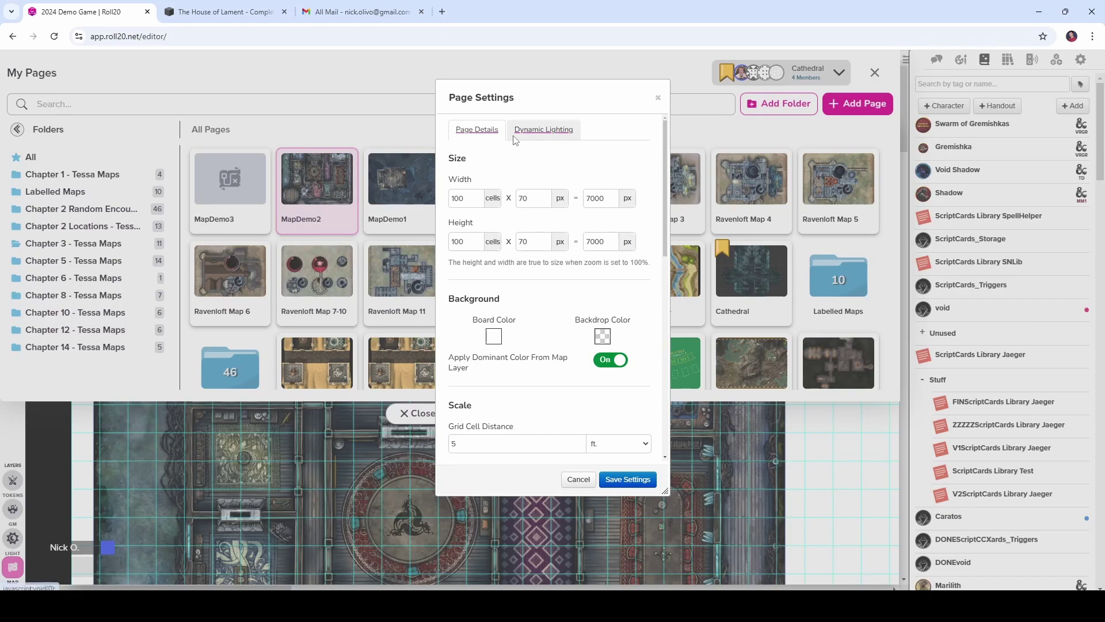
pyautogui.doubleClick(462, 198)
pyautogui.write('26')
pyautogui.doubleClick(463, 241)
pyautogui.write('32')
pyautogui.click(631, 482)
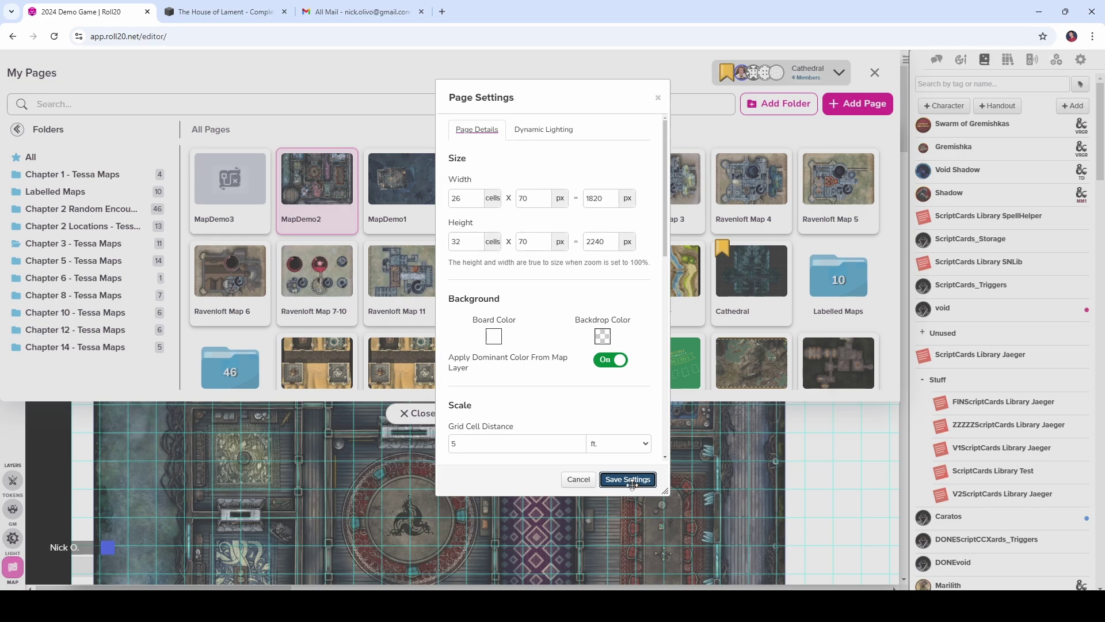
pyautogui.click(430, 415)
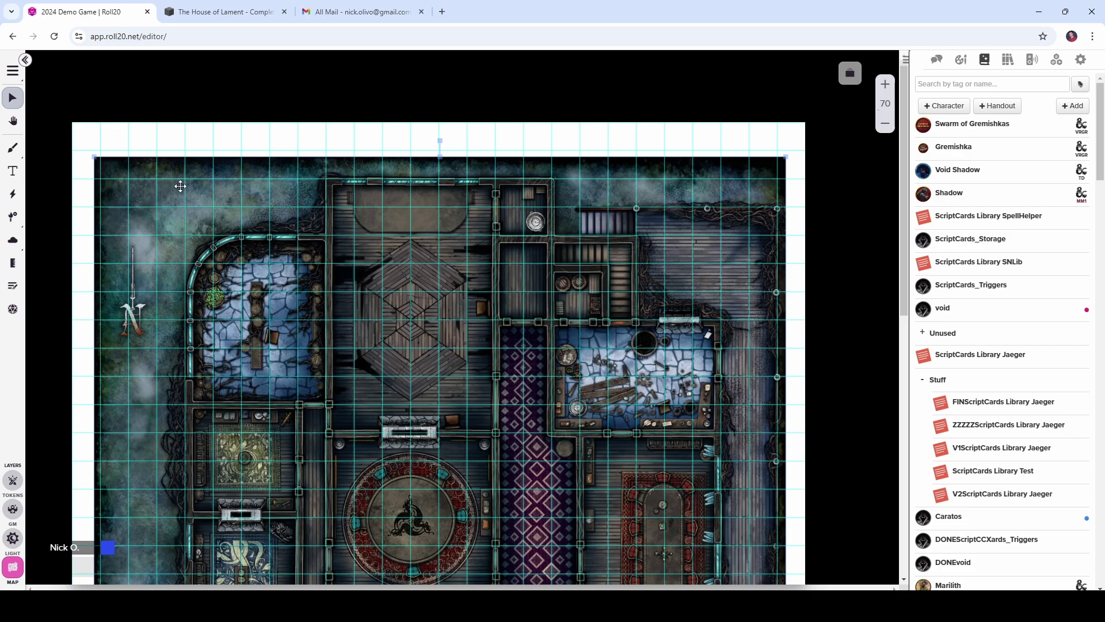
# Lock the first-floor House of Lament map image in place
pyautogui.scroll(-1, 172, 196)
pyautogui.scroll(1, 152, 227)
pyautogui.rightClick(353, 276)
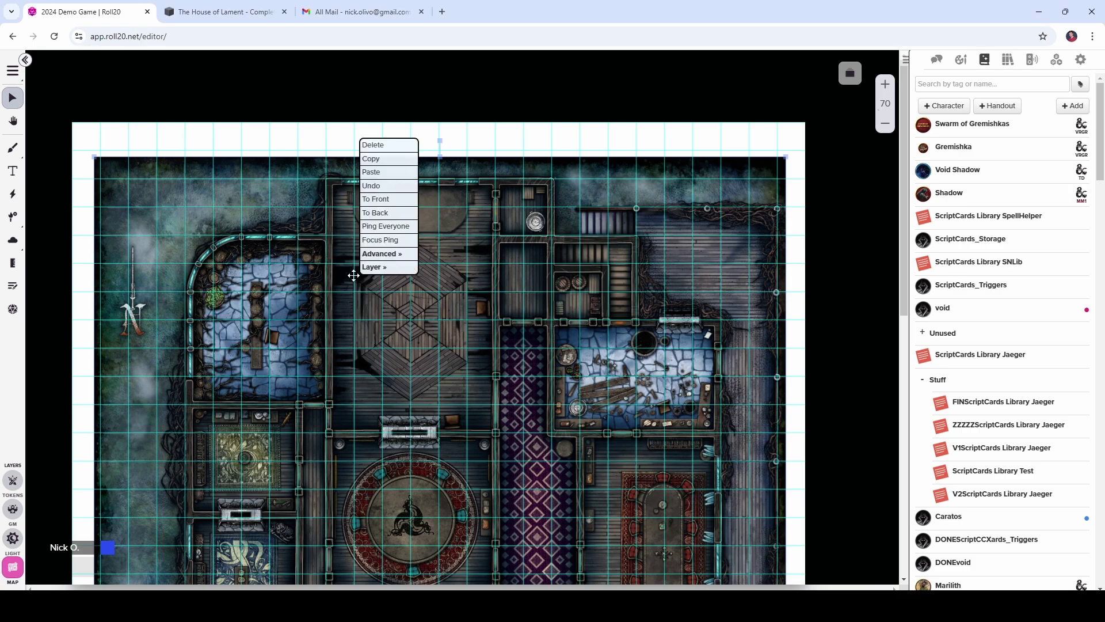
pyautogui.moveTo(382, 253)
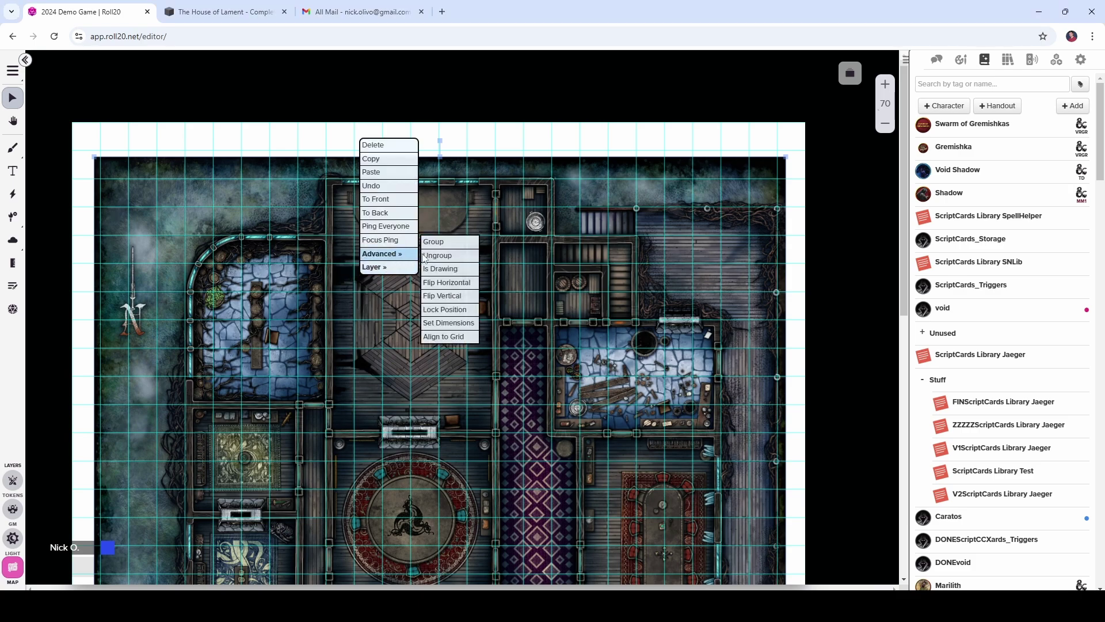
pyautogui.click(460, 311)
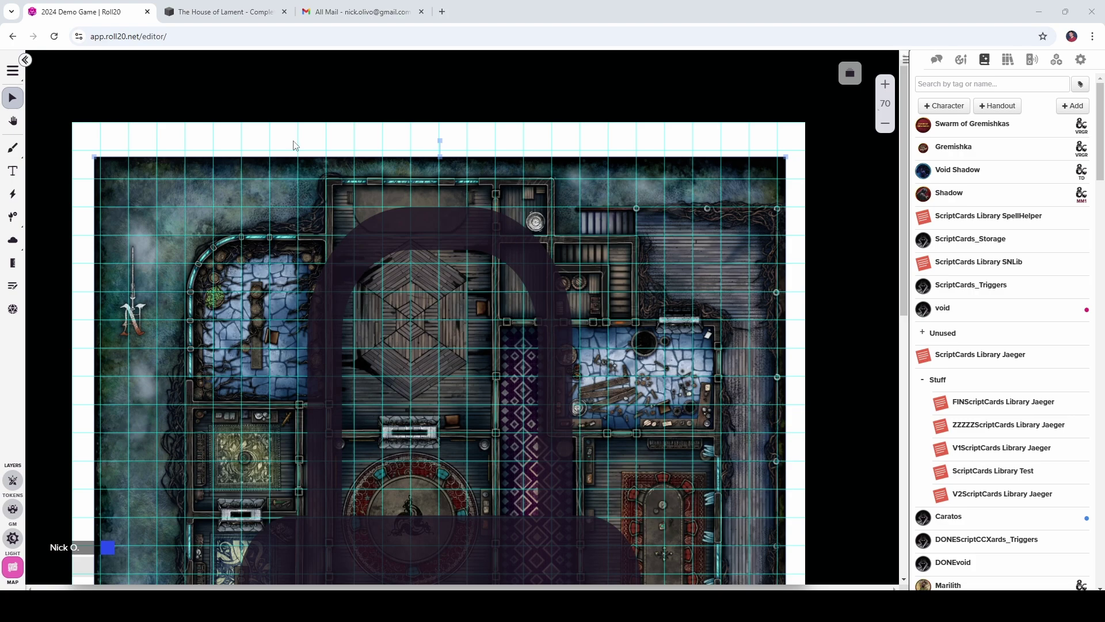
# Set the MapDemo2 page's board colour to black and save the page settings
pyautogui.click(851, 77)
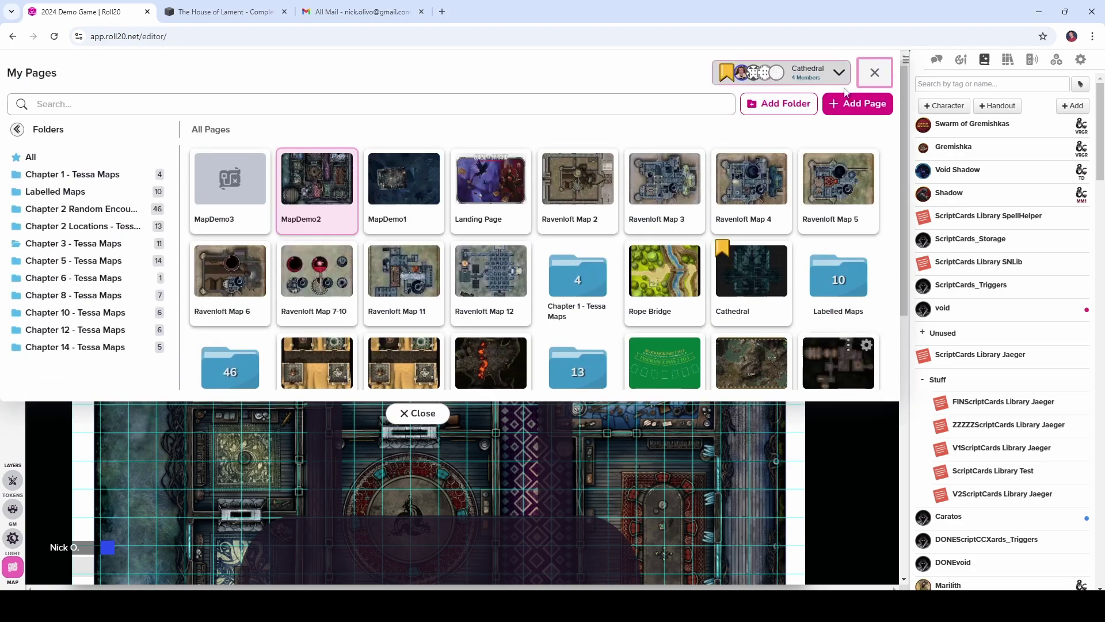
pyautogui.click(346, 160)
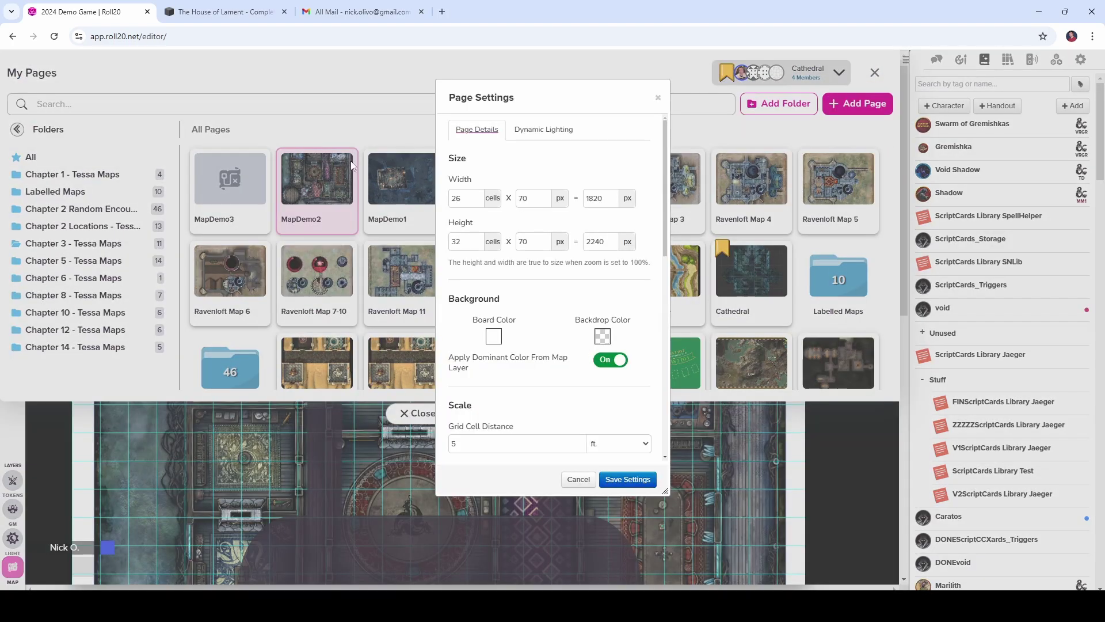
pyautogui.scroll(-1, 516, 214)
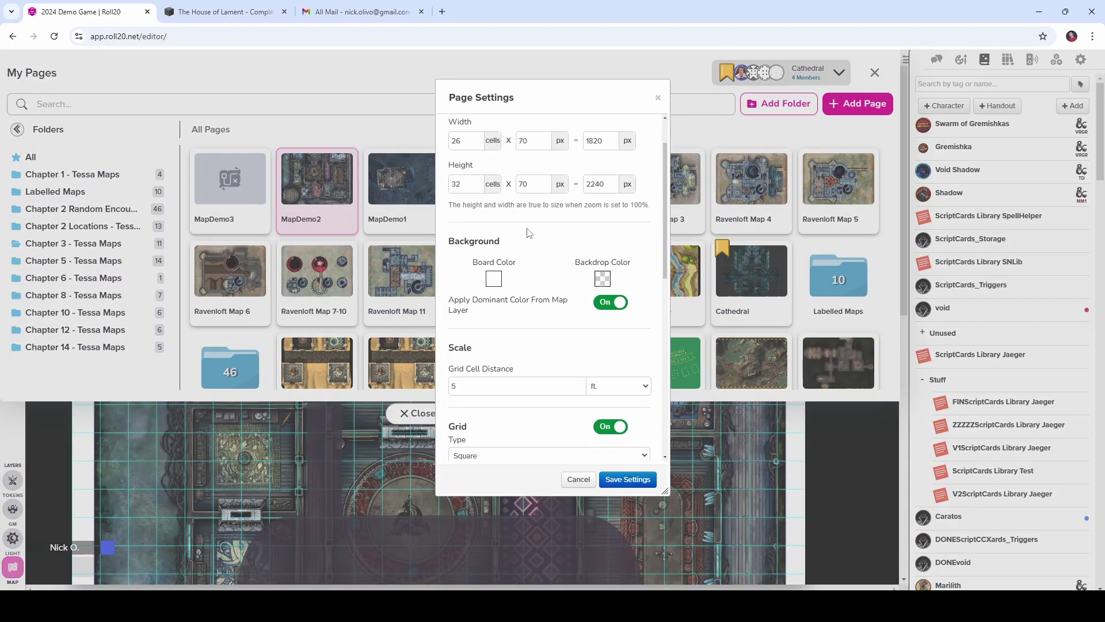
pyautogui.click(494, 280)
pyautogui.click(447, 295)
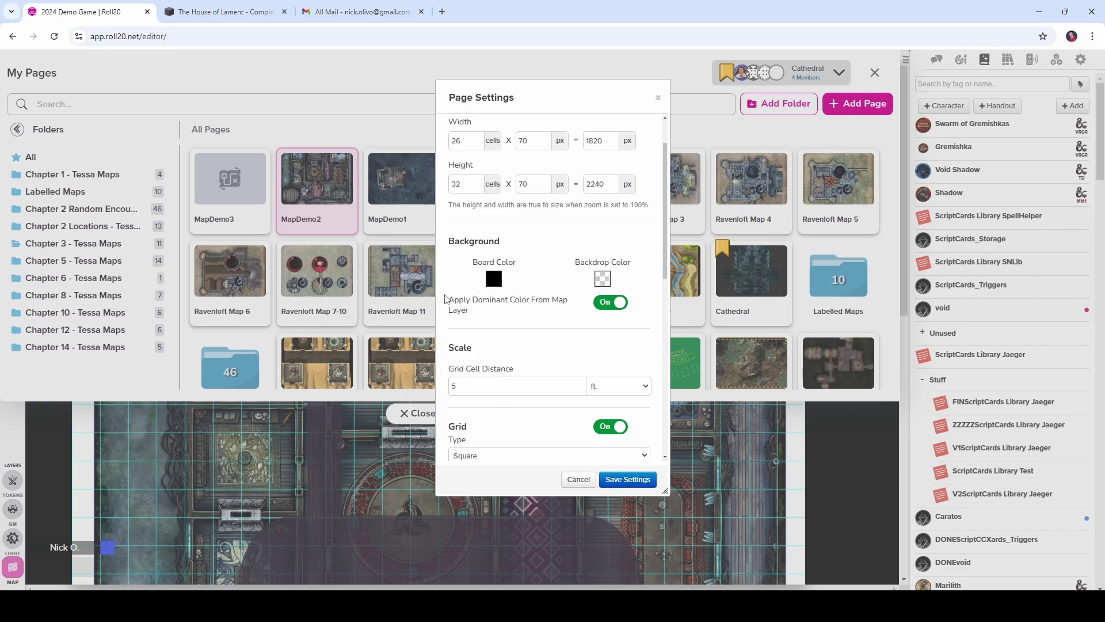
pyautogui.click(627, 479)
pyautogui.click(403, 418)
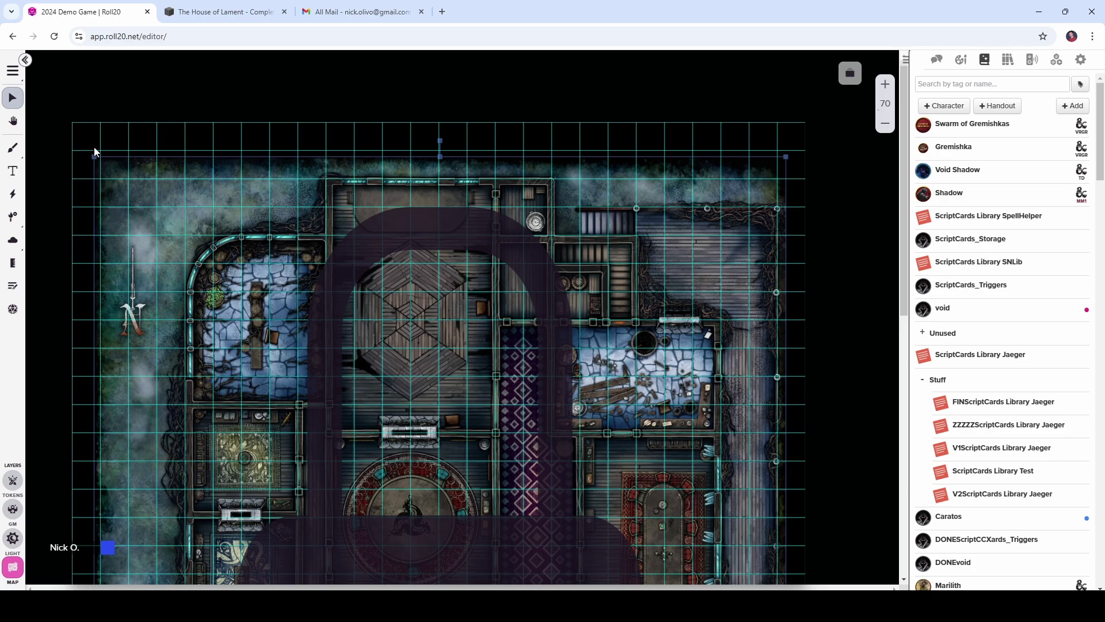
# Lower MapDemo2's grid opacity to about a third and set its colour to light grey (#d9d9d9)
pyautogui.click(851, 73)
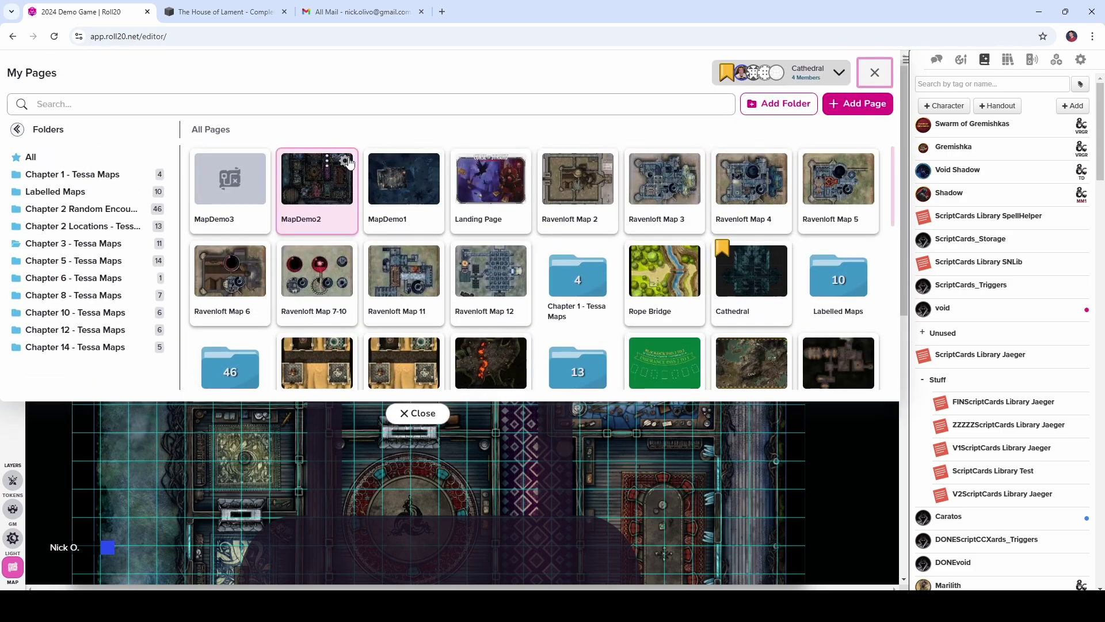
pyautogui.click(348, 162)
pyautogui.scroll(-4, 499, 254)
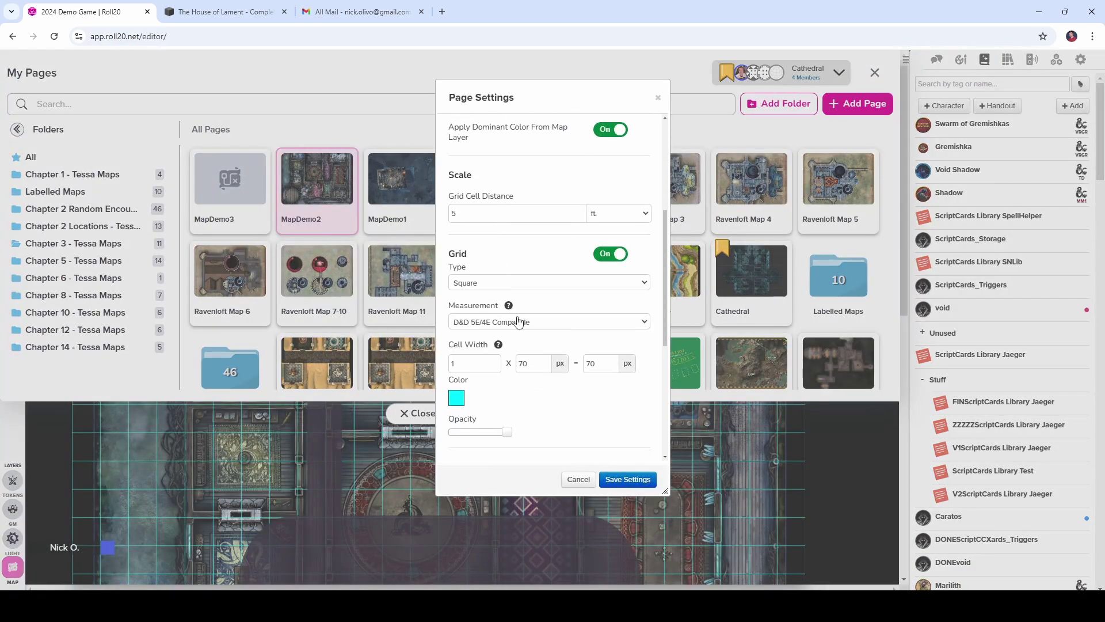
pyautogui.moveTo(508, 433); pyautogui.dragTo(469, 441)
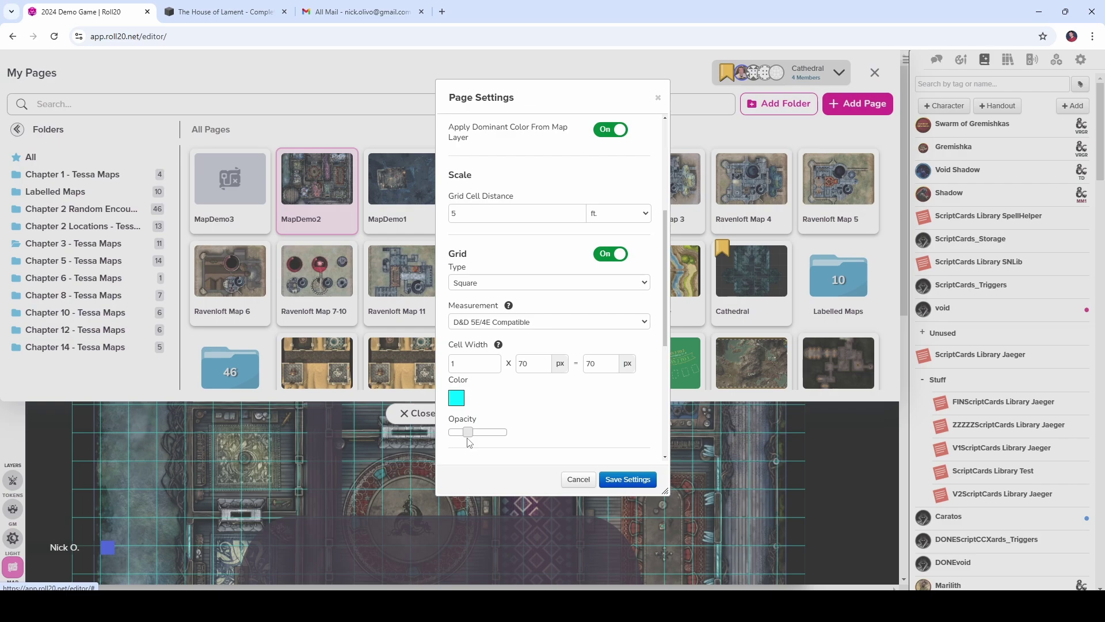
pyautogui.click(457, 400)
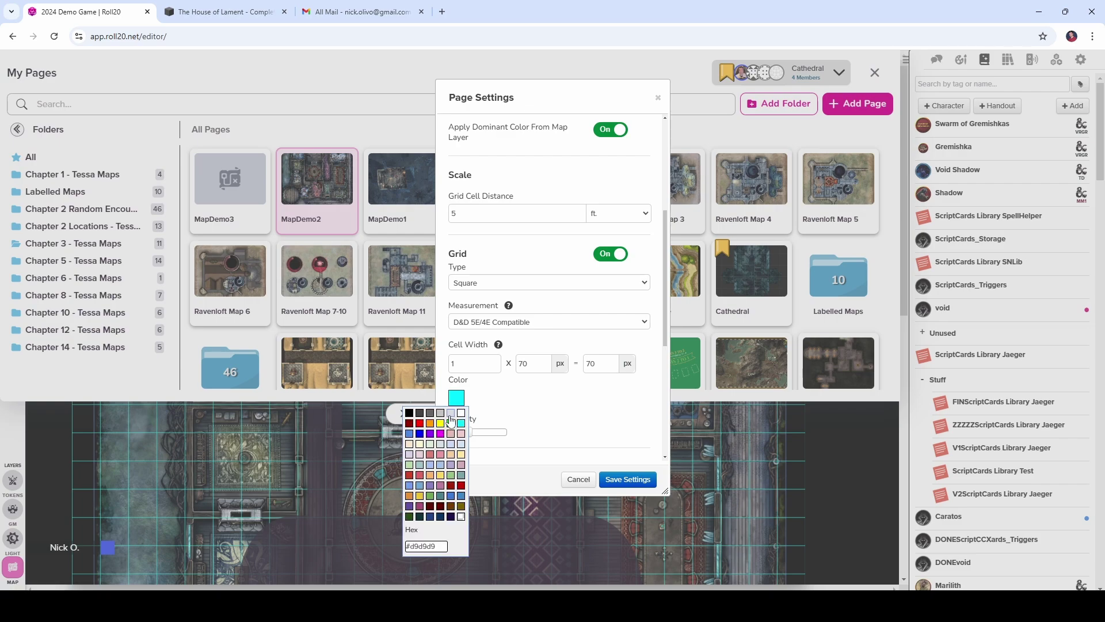
pyautogui.click(450, 415)
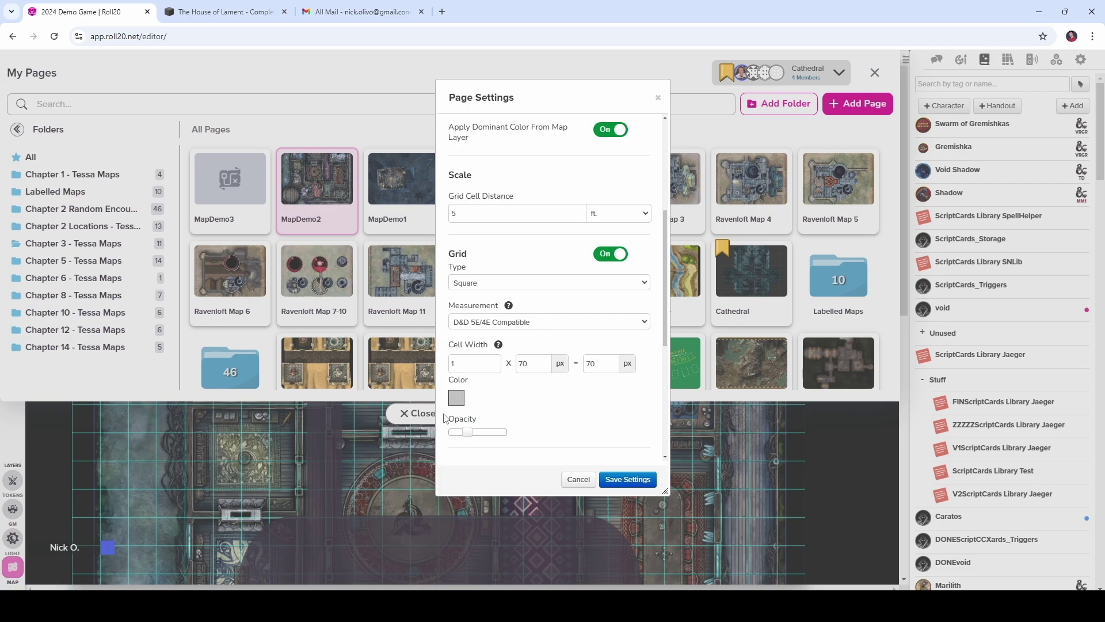
pyautogui.click(623, 478)
pyautogui.click(422, 415)
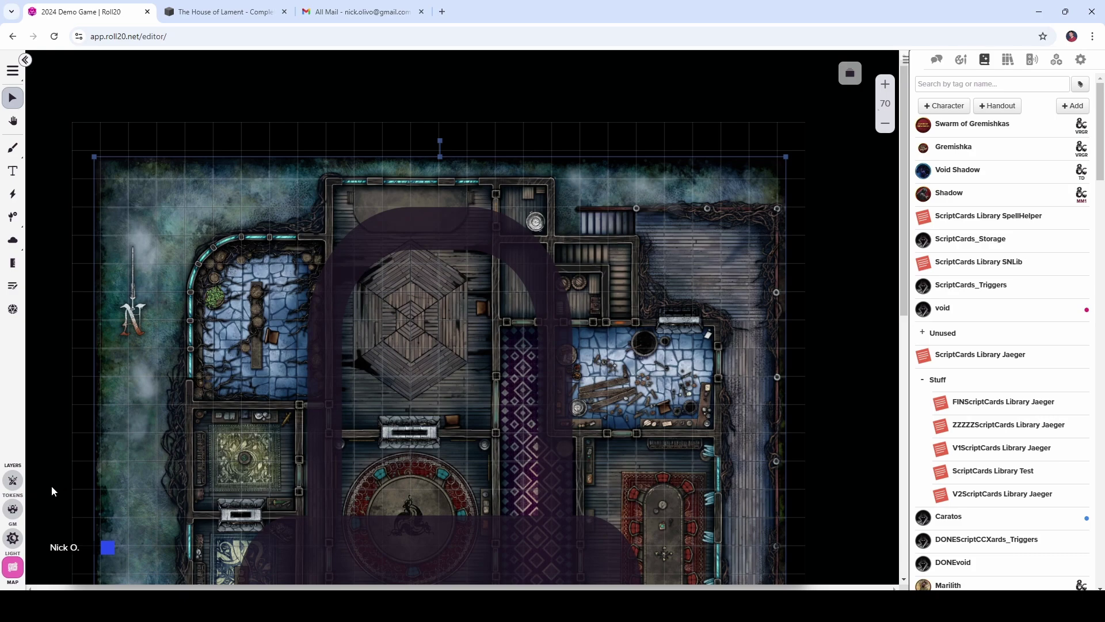
# Switch editing to the Tokens layer so the House of Lament map stays fixed
pyautogui.click(12, 480)
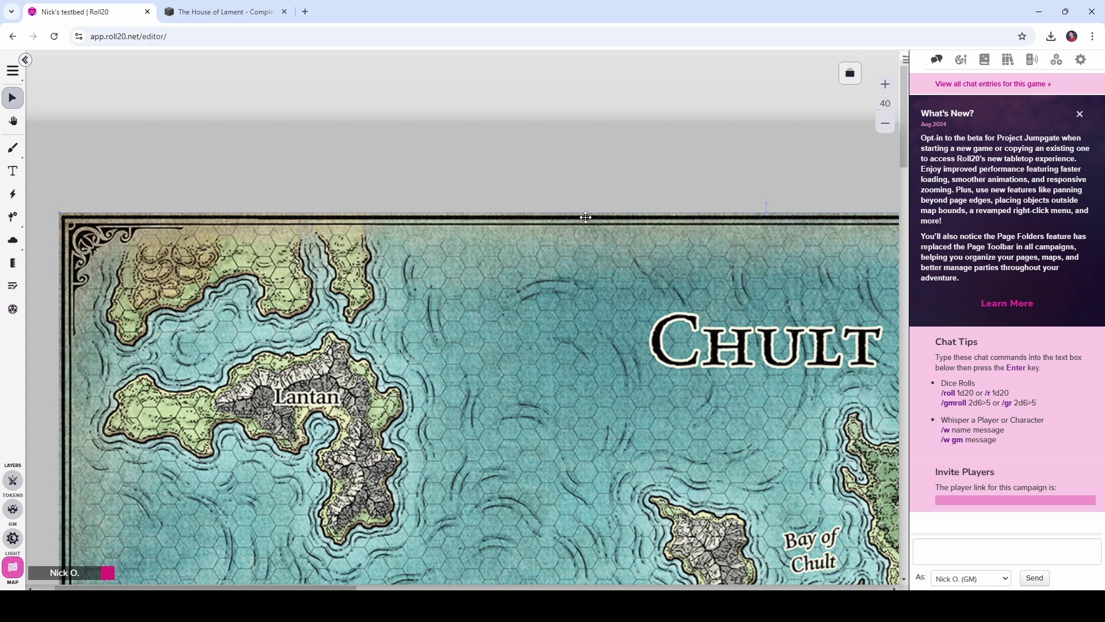
# From My Pages, open the Chult map page's settings and expand the grid Type dropdown
pyautogui.click(849, 73)
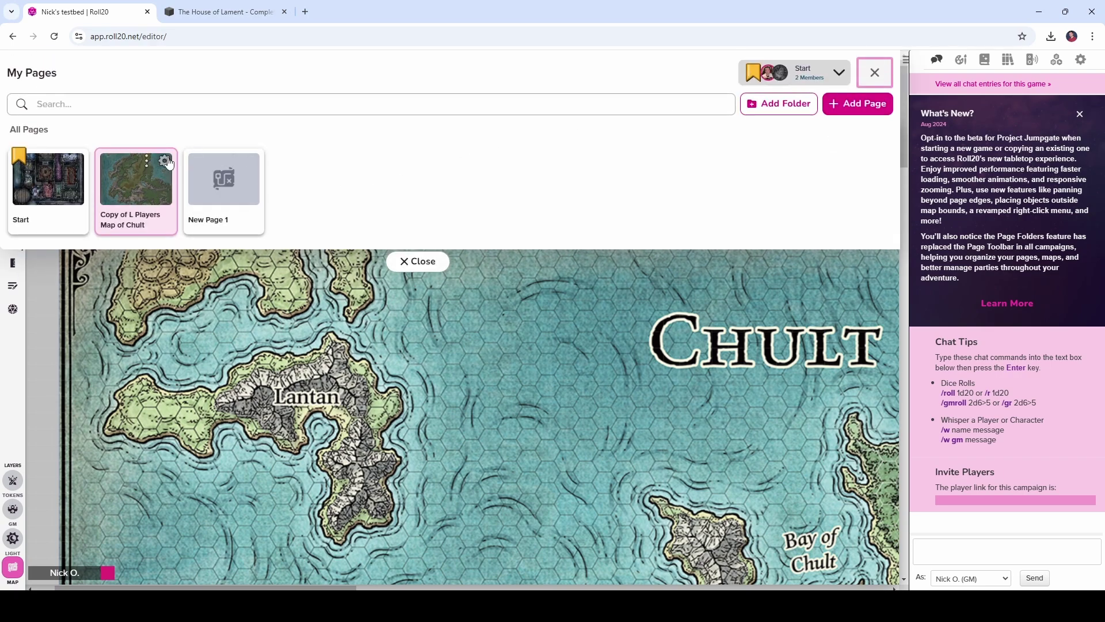
pyautogui.click(169, 161)
pyautogui.scroll(-4, 529, 187)
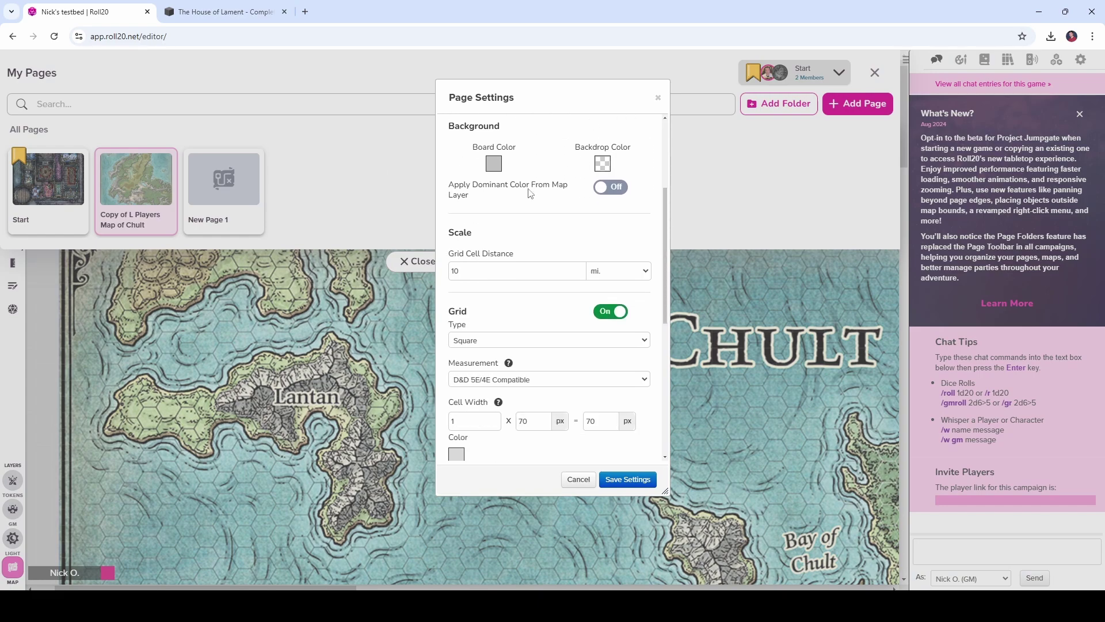
pyautogui.scroll(-1, 528, 187)
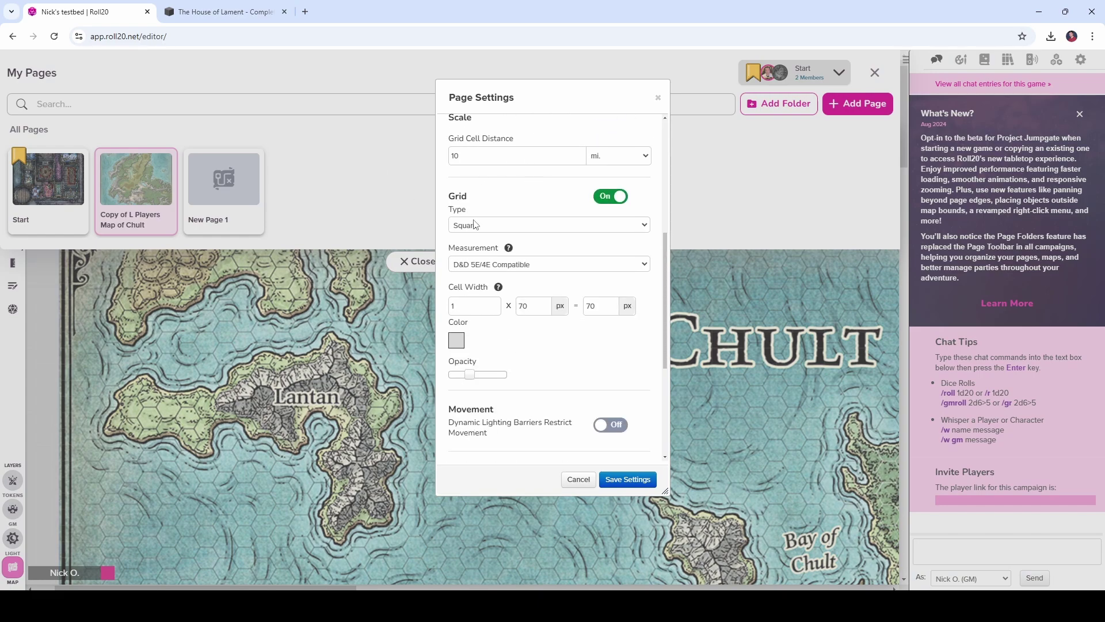
pyautogui.click(509, 228)
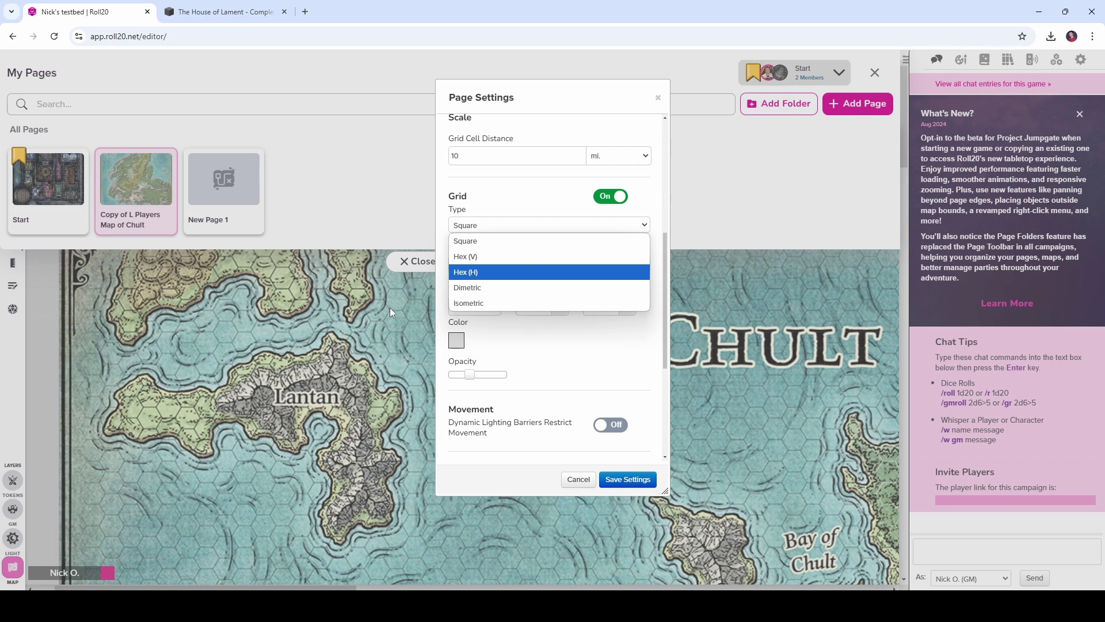
# Set the Chult grid to Hex (H), full opacity and dark red (#980000), then save
pyautogui.click(473, 277)
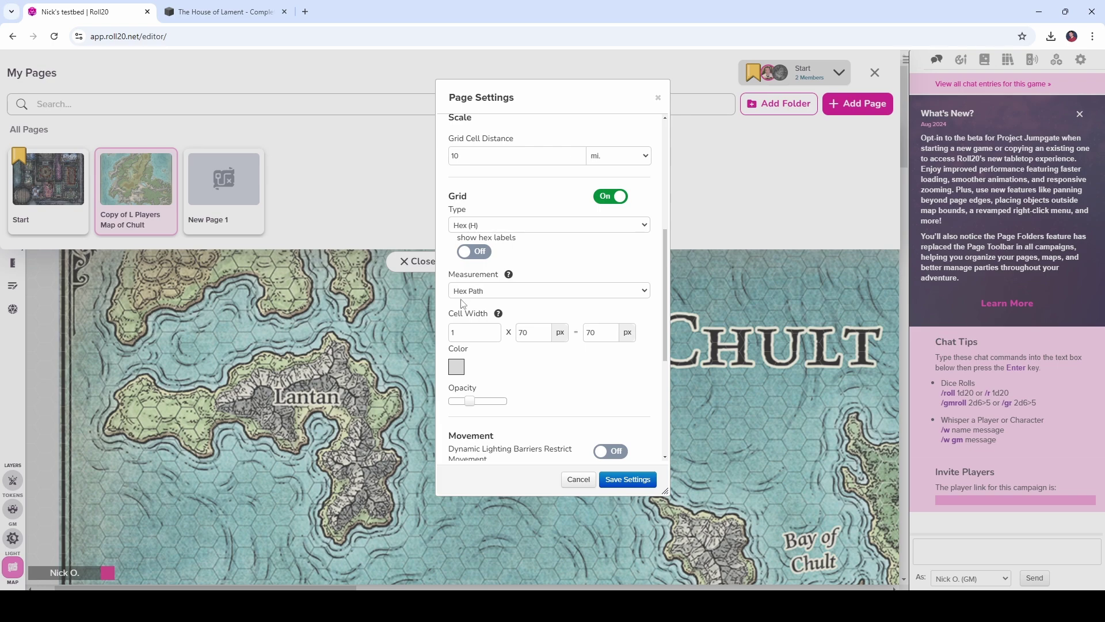
pyautogui.moveTo(477, 401); pyautogui.dragTo(520, 402)
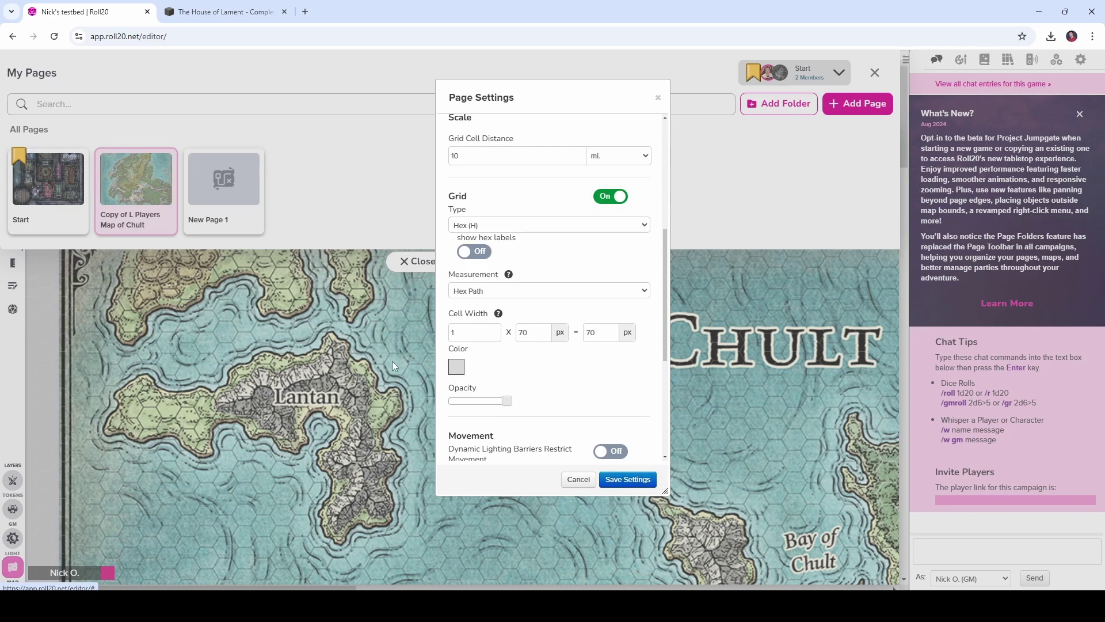
pyautogui.click(456, 367)
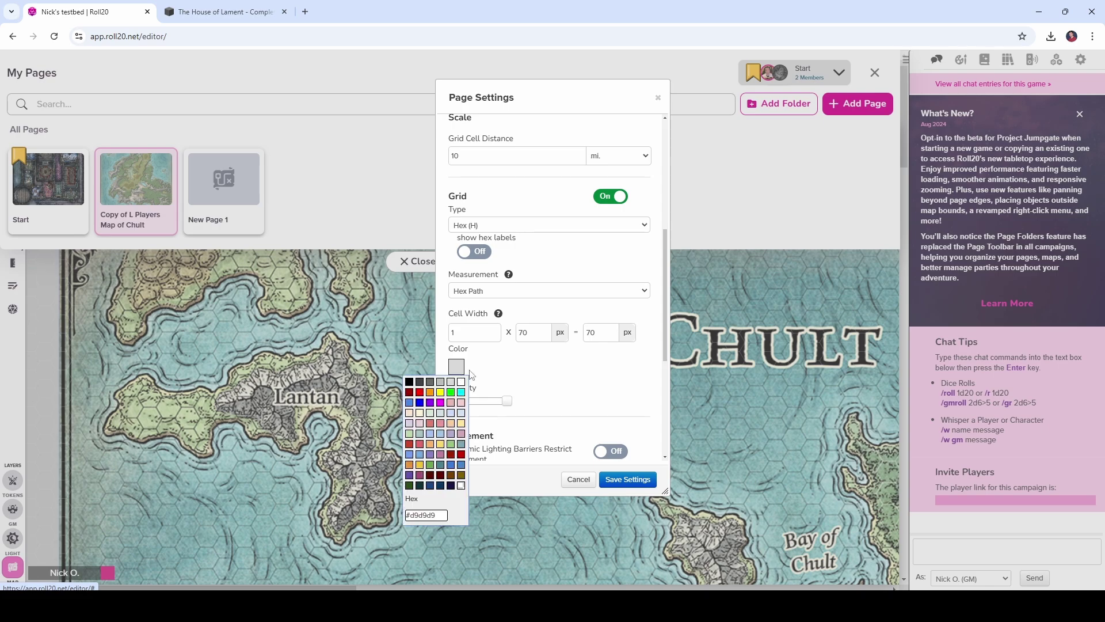
pyautogui.click(461, 392)
pyautogui.scroll(-2, 462, 399)
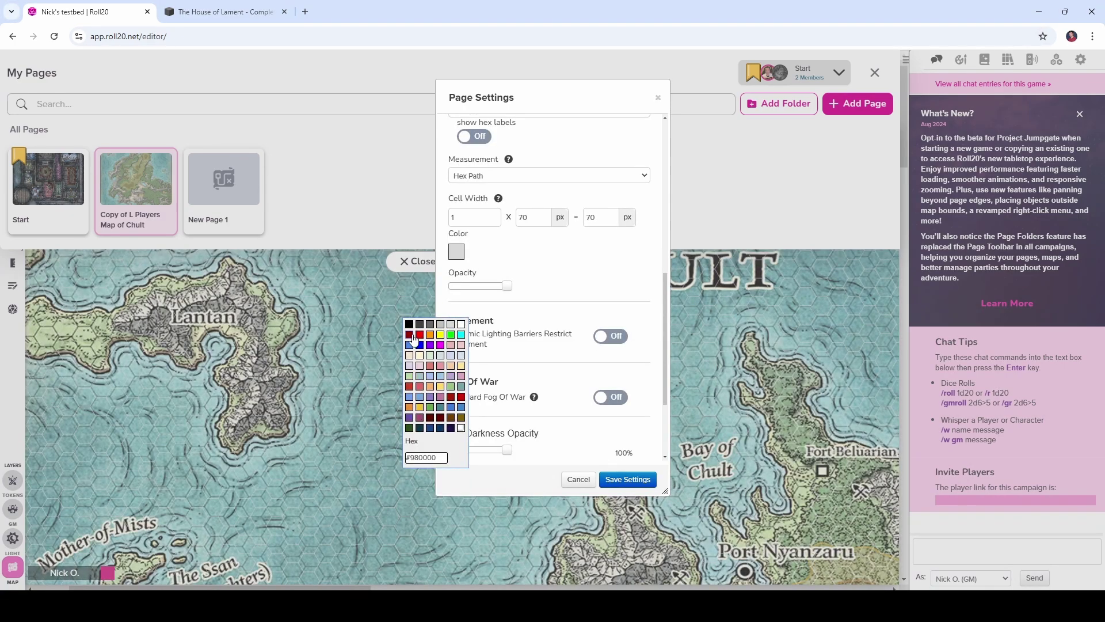
pyautogui.click(413, 334)
pyautogui.click(626, 479)
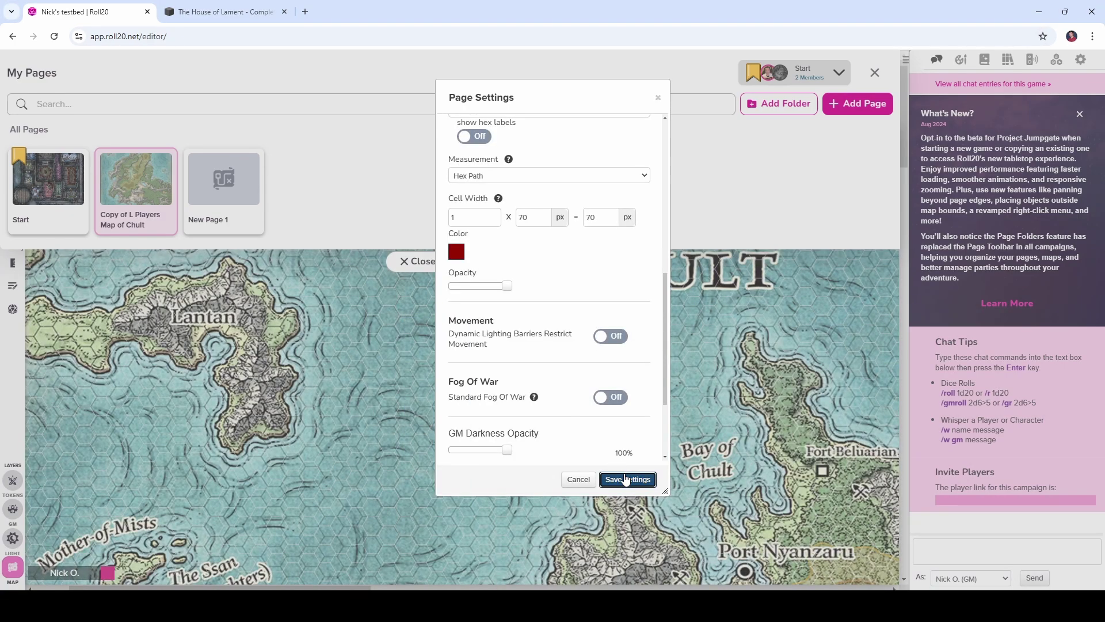
pyautogui.click(600, 121)
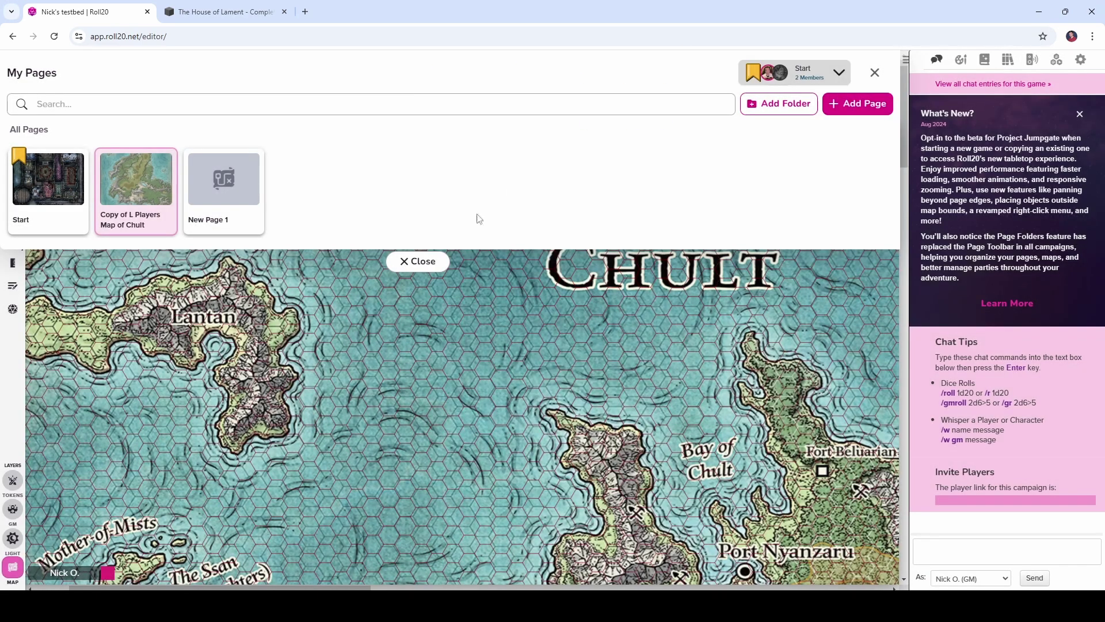
# Close the page list and scroll across the Chult map to inspect the red hex grid
pyautogui.click(418, 268)
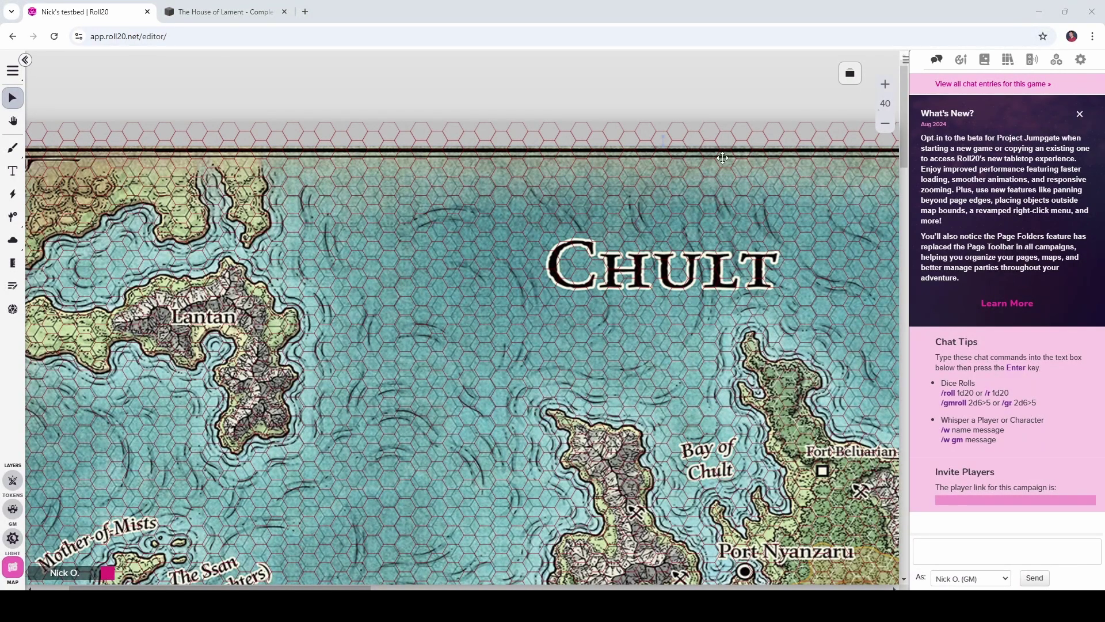
pyautogui.scroll(-5, 713, 217)
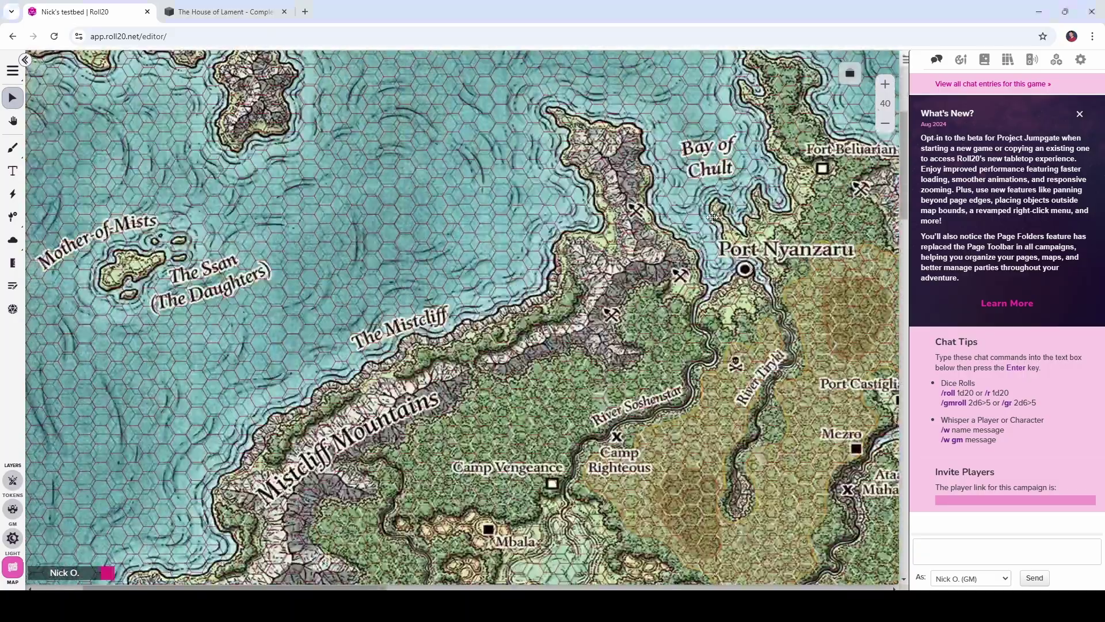
pyautogui.hscroll(10, 713, 217)
pyautogui.hscroll(5, 713, 217)
pyautogui.hscroll(-4, 627, 241)
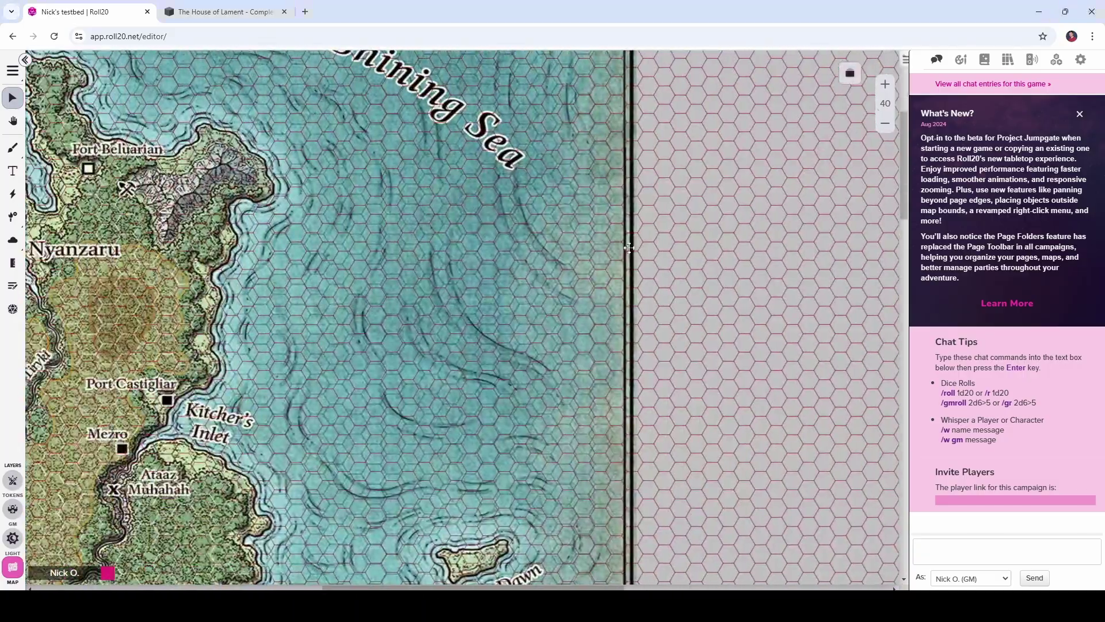
pyautogui.scroll(-5, 622, 244)
pyautogui.scroll(-15, 622, 244)
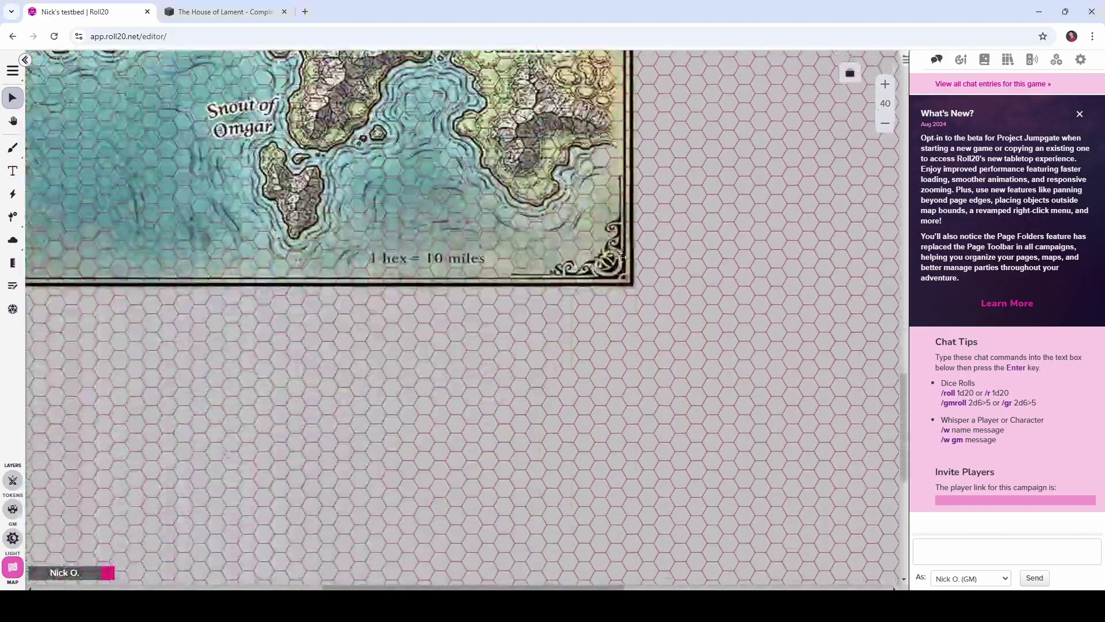